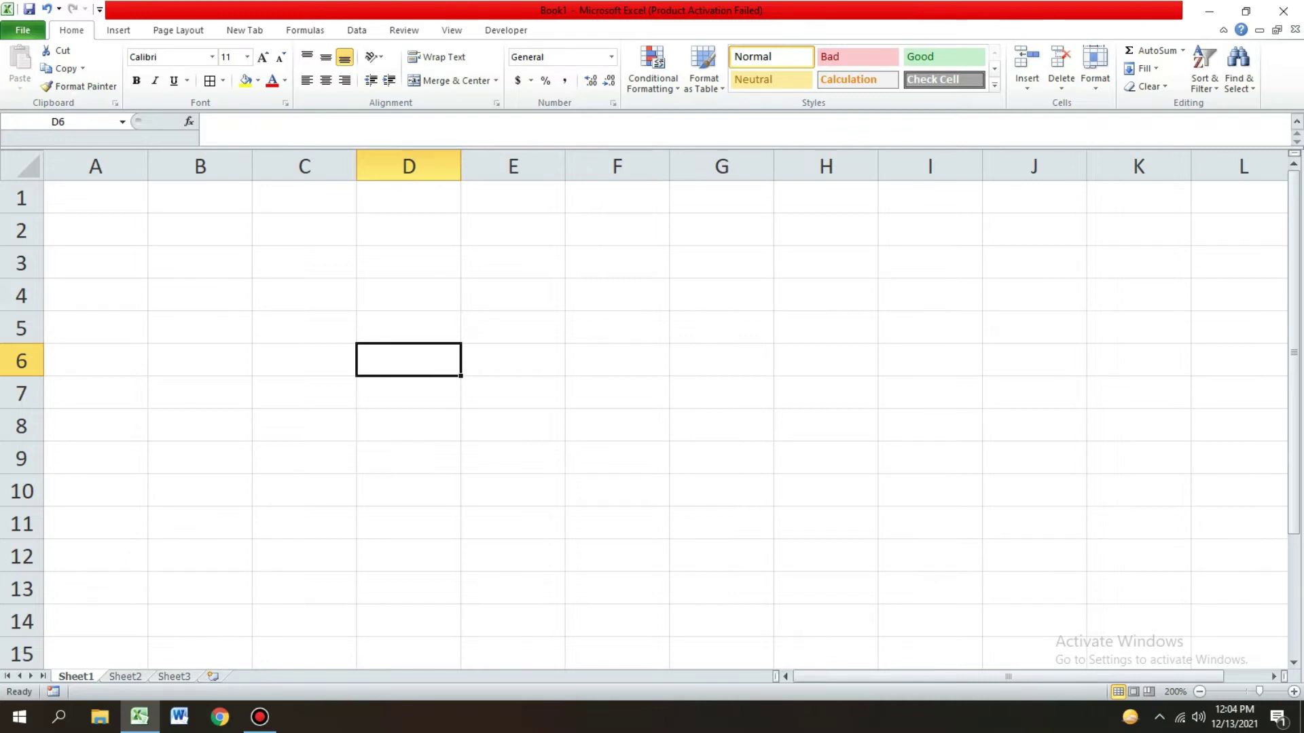
Try selecting the B2:J12 block and a few cells, ending on cell B2.
{"action": "left_click_drag", "start_coordinate": [200, 231], "coordinate": [1034, 556]}
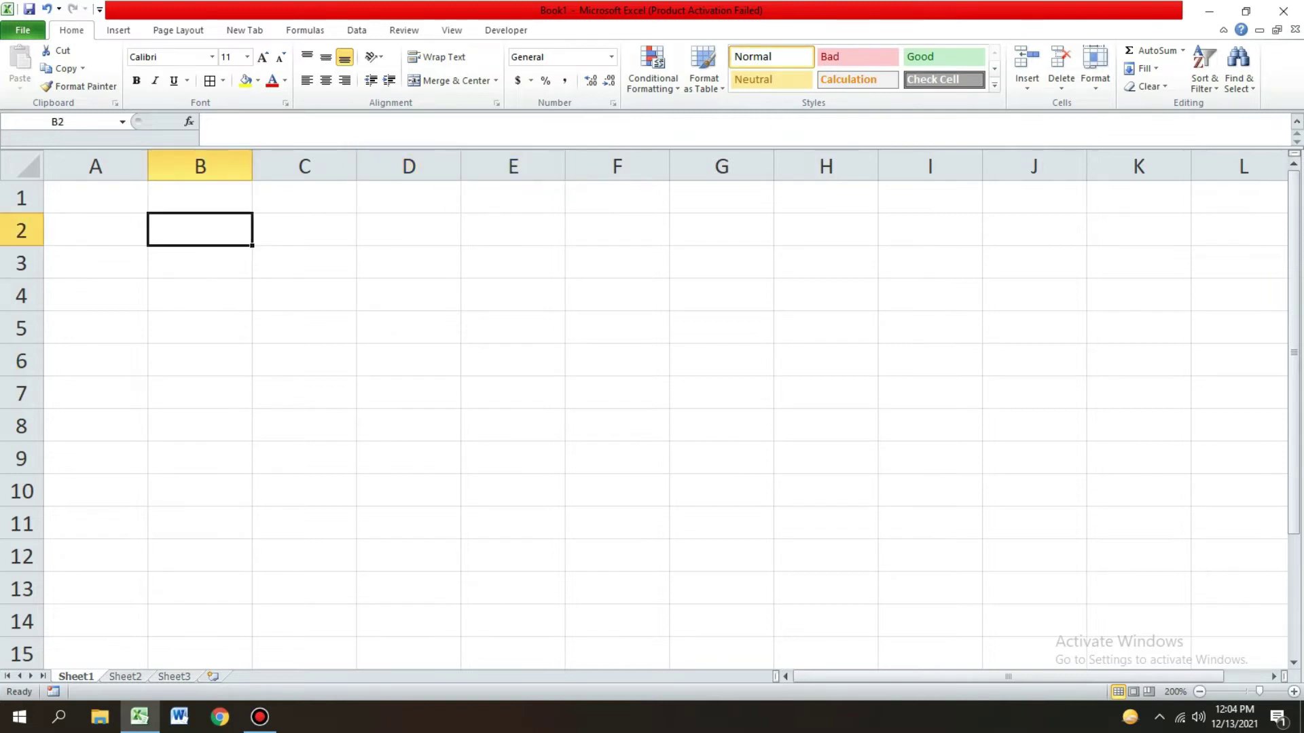
{"action": "left_click", "coordinate": [408, 327]}
{"action": "left_click", "coordinate": [304, 263]}
{"action": "left_click", "coordinate": [201, 231]}
{"action": "left_click", "coordinate": [408, 327]}
{"action": "left_click", "coordinate": [513, 262]}
{"action": "left_click", "coordinate": [617, 394]}
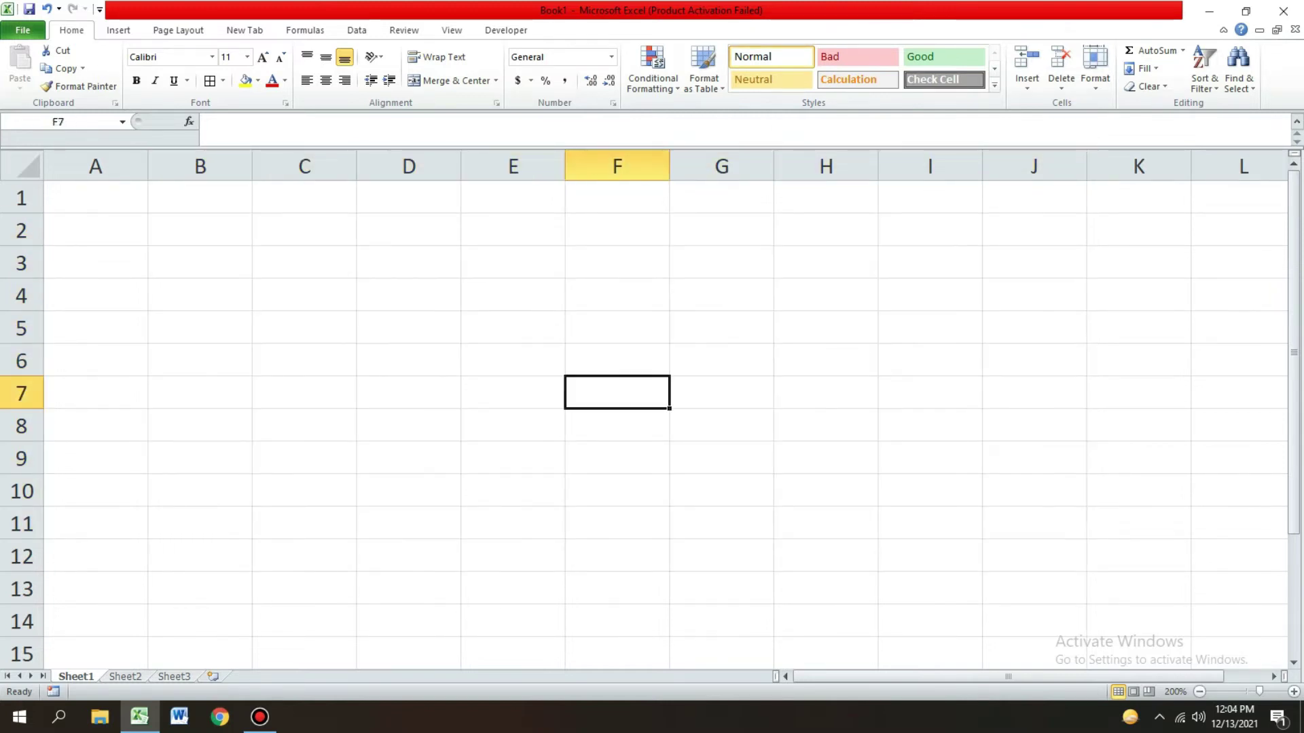
{"action": "left_click", "coordinate": [200, 230]}
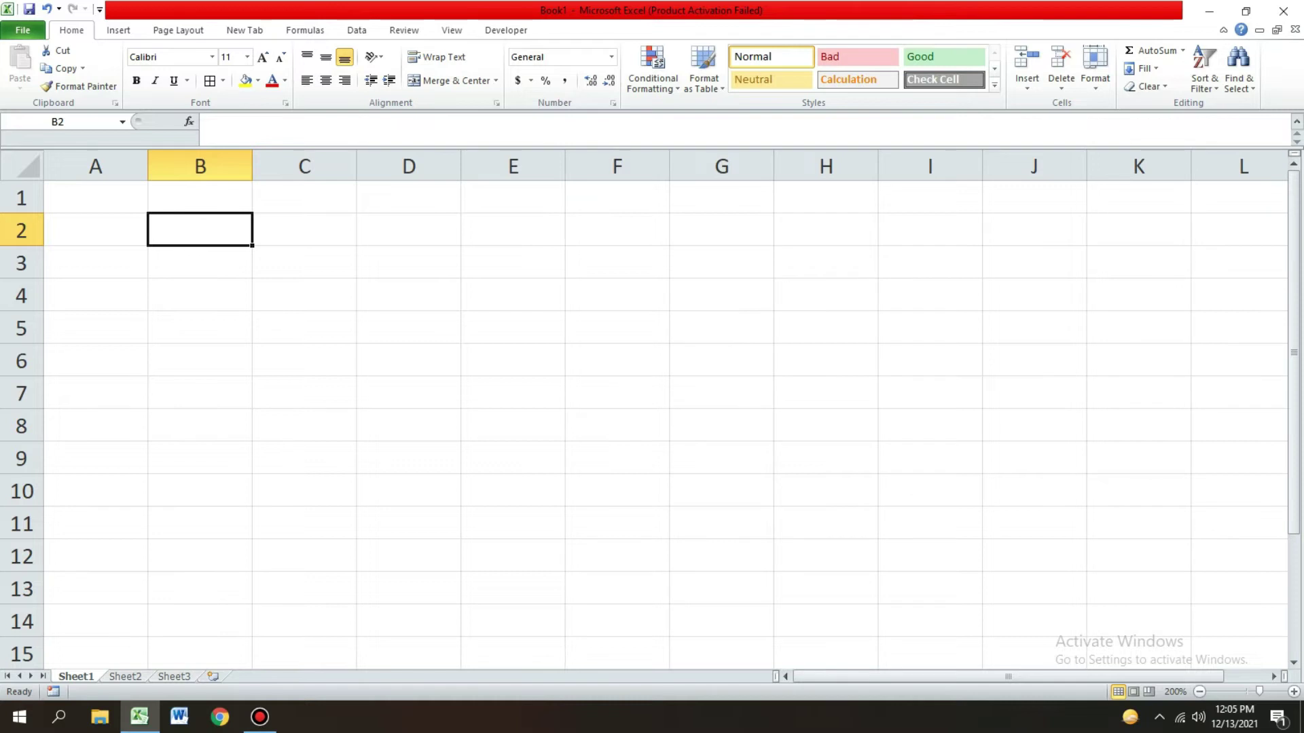
Enter the headers Sr. No, Names, Emails and Phone across B2:E2.
{"action": "type", "text": "Sr. No"}
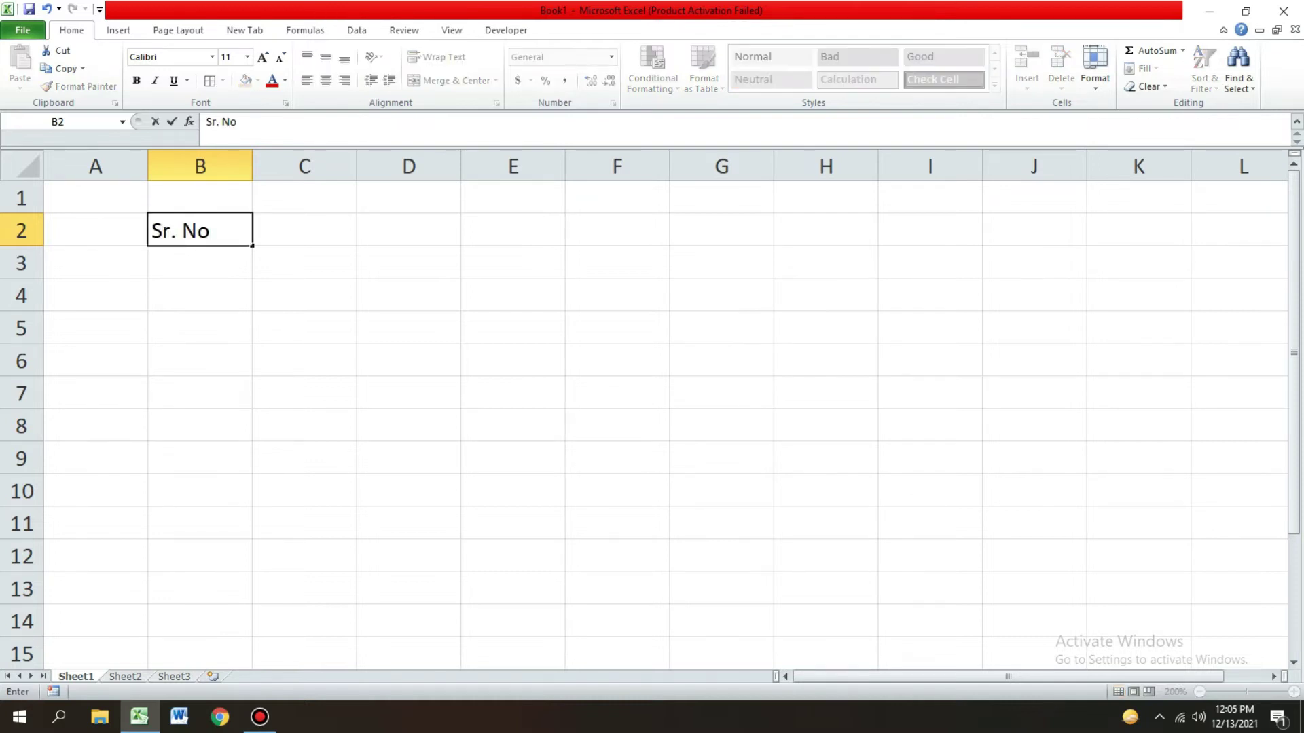
{"action": "key", "text": "Tab"}
{"action": "type", "text": "Names"}
{"action": "key", "text": "Tab"}
{"action": "type", "text": "Emails"}
{"action": "key", "text": "Tab"}
{"action": "type", "text": "P"}
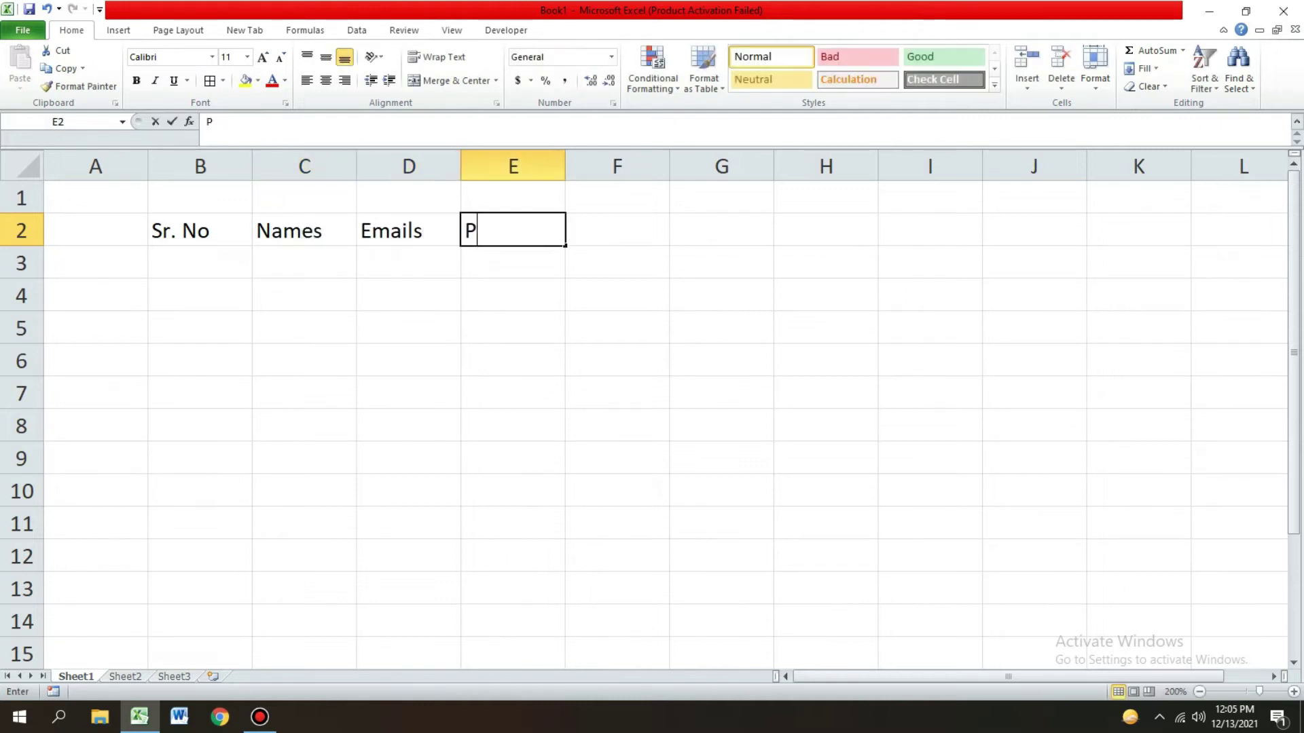
{"action": "type", "text": "hone"}
{"action": "key", "text": "Tab"}
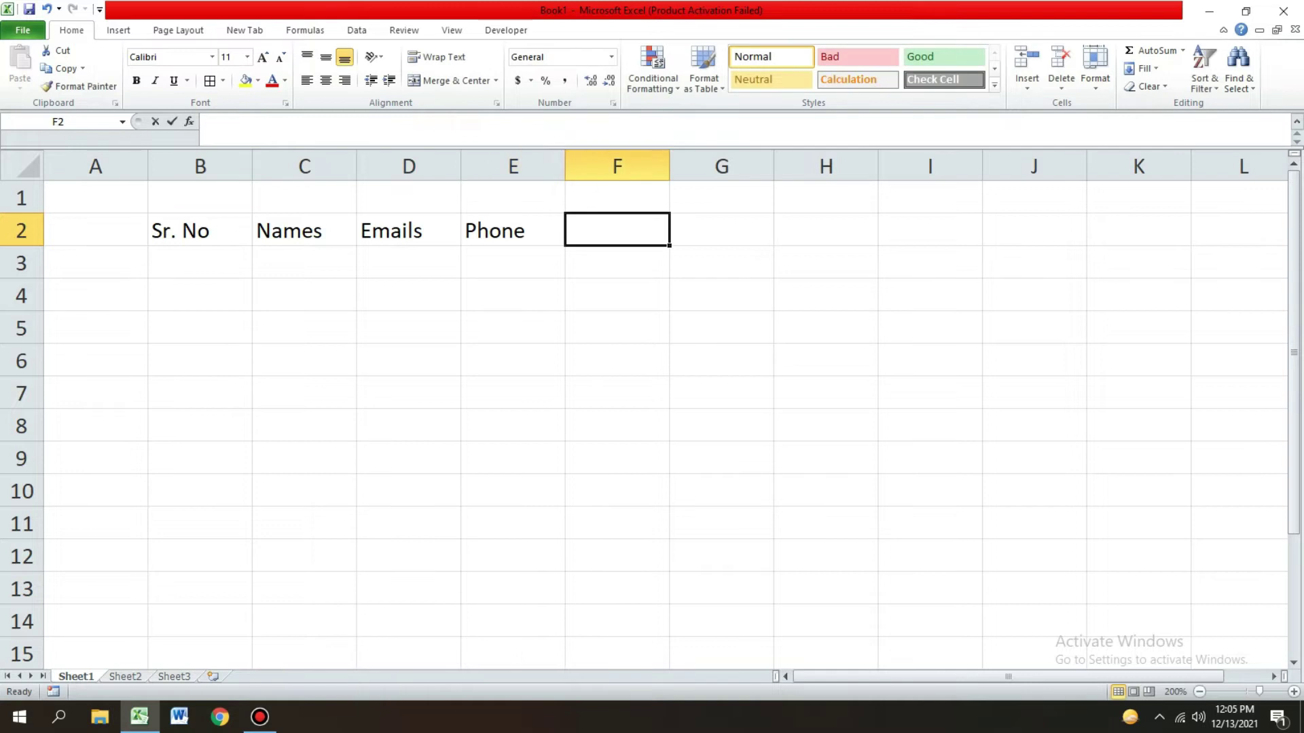
Add the headers Gender, Address and CNIC in F2:H2, then select B2:H2.
{"action": "type", "text": "Gender"}
{"action": "key", "text": "Tab"}
{"action": "type", "text": "A"}
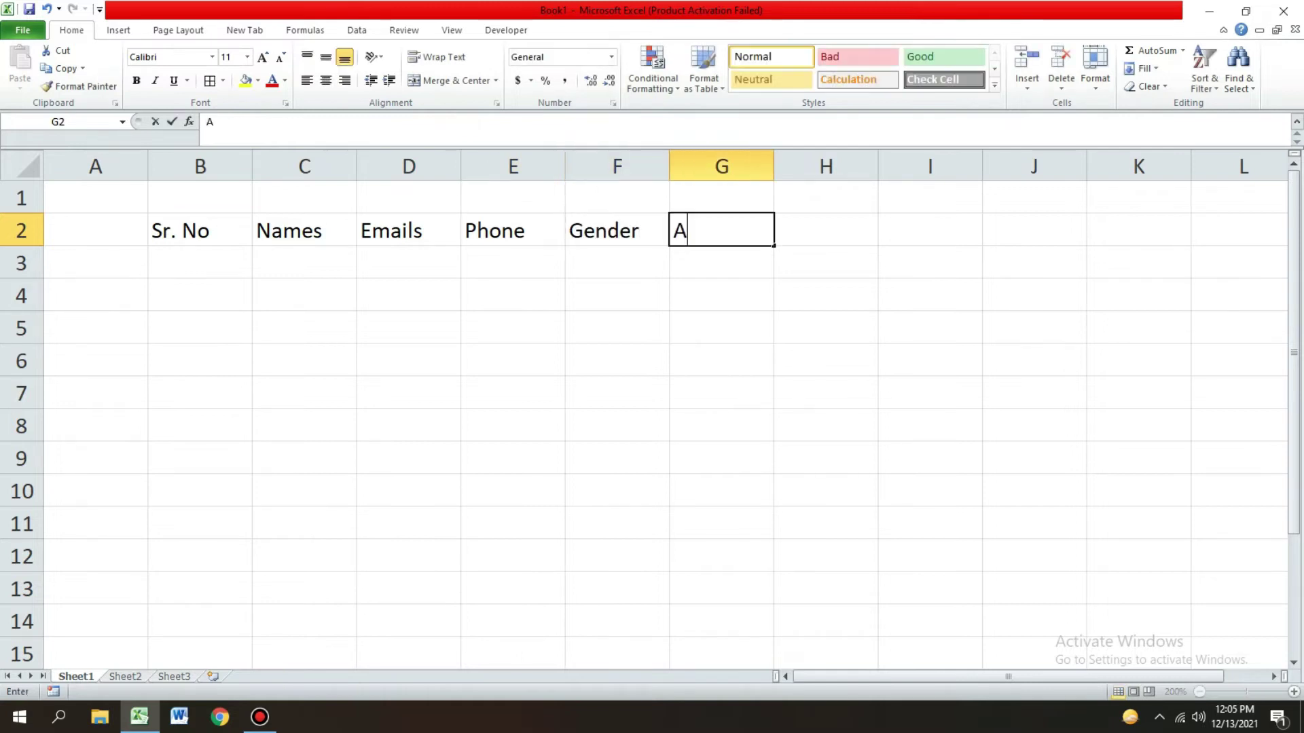
{"action": "type", "text": "ddress"}
{"action": "key", "text": "Tab"}
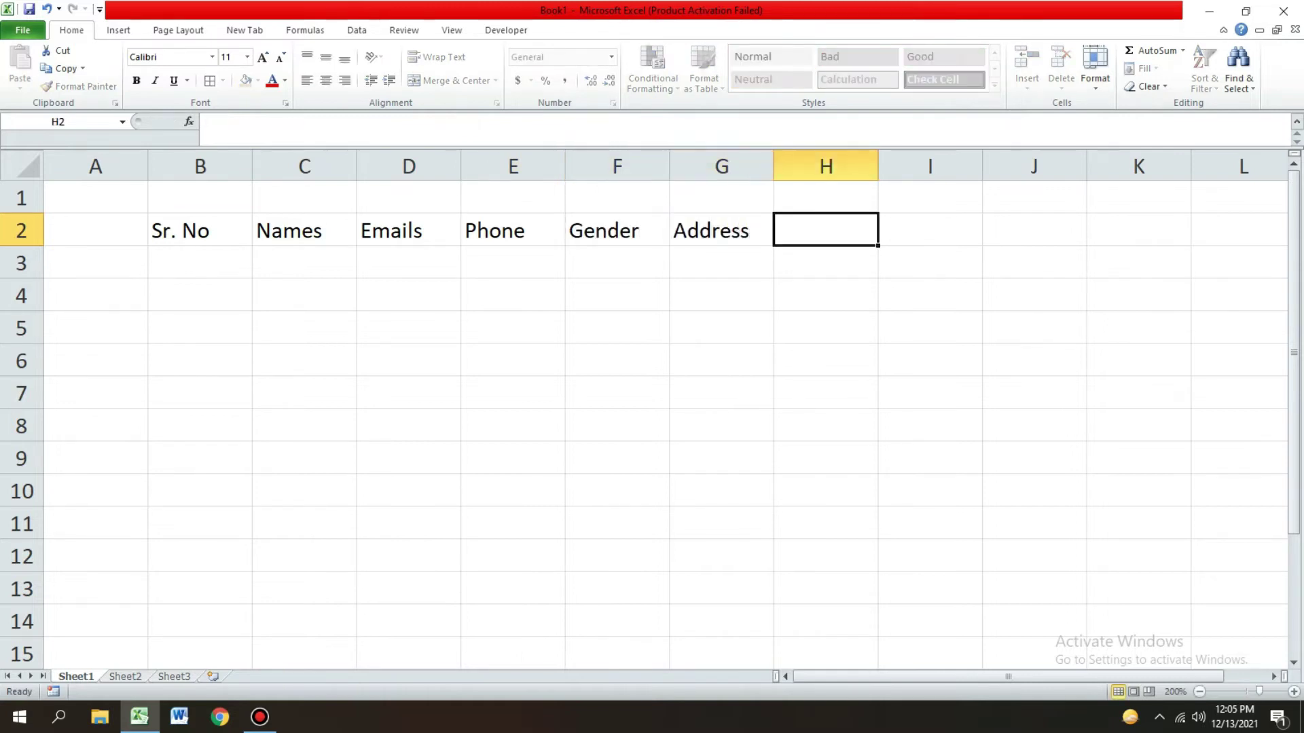
{"action": "type", "text": "CNIC"}
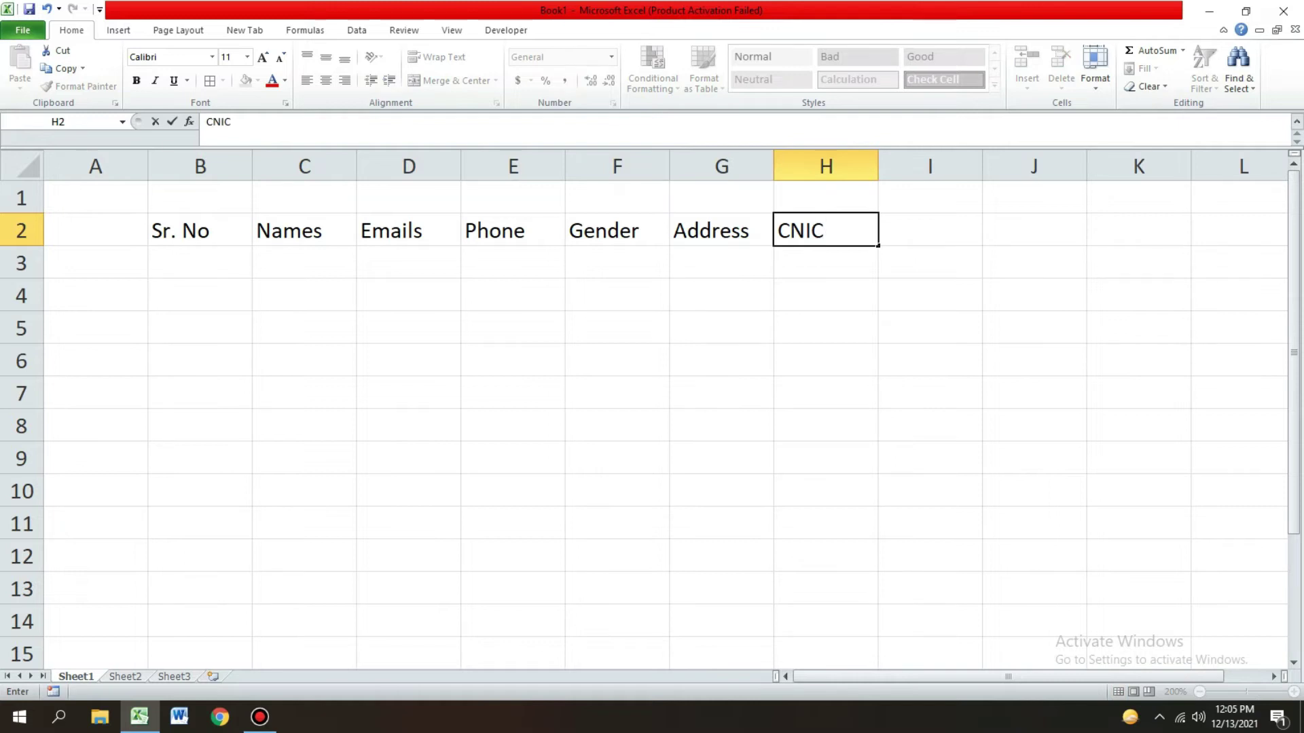
{"action": "left_click", "coordinate": [305, 295]}
{"action": "left_click_drag", "start_coordinate": [201, 230], "coordinate": [826, 230]}
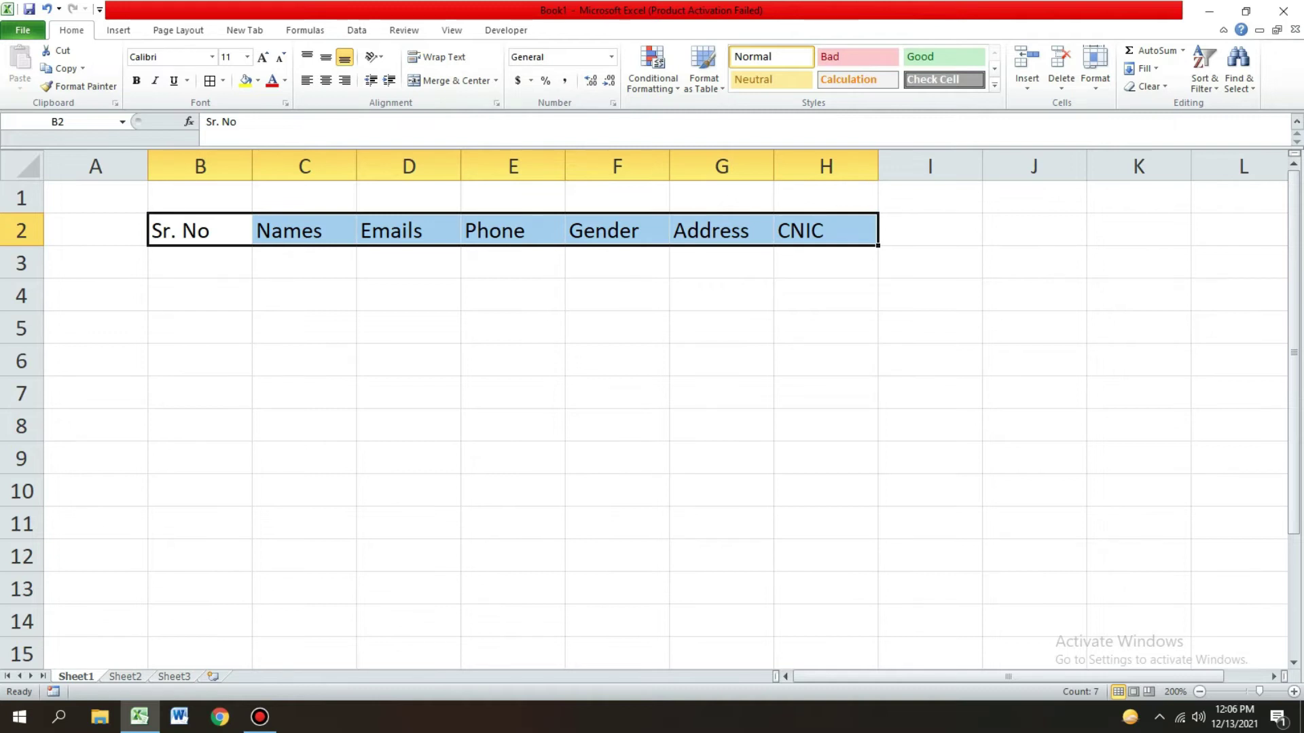
Enter 1 in B3 and 2 in B4 to start the serial numbers.
{"action": "left_click", "coordinate": [200, 262]}
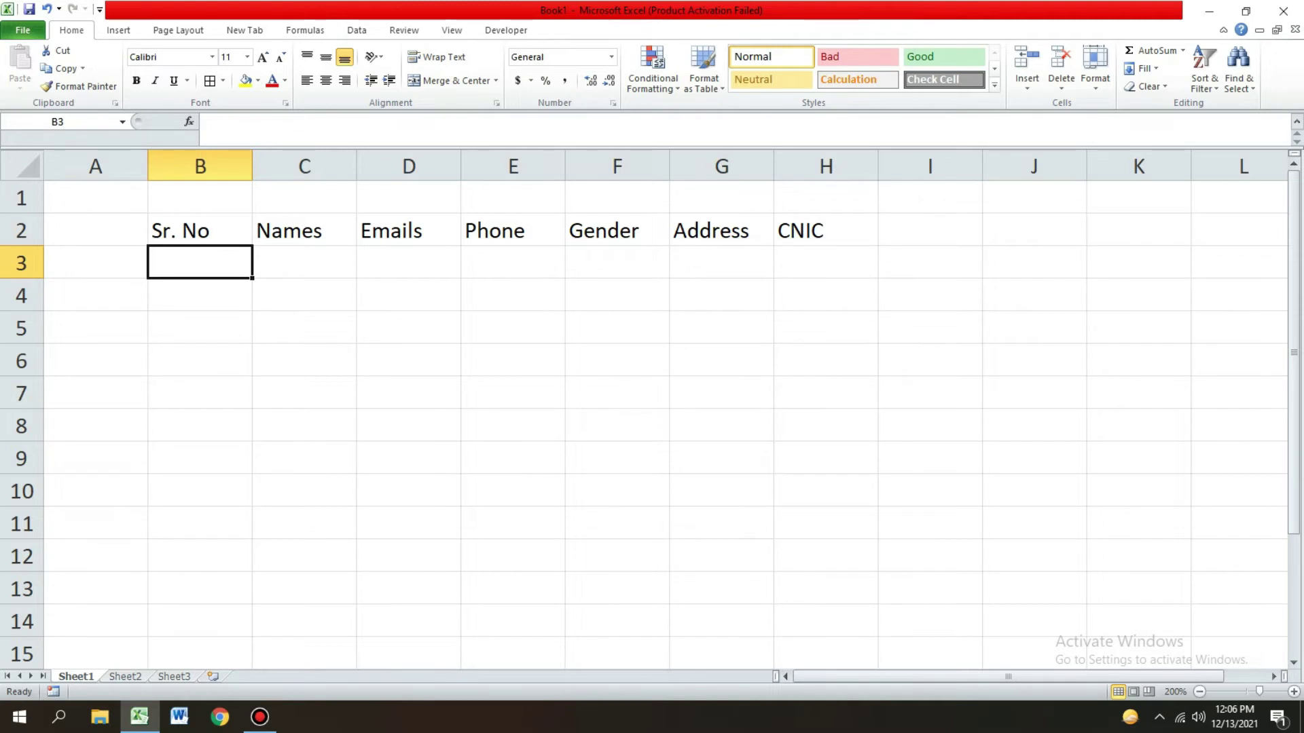
{"action": "type", "text": "1"}
{"action": "key", "text": "Return"}
{"action": "type", "text": "3"}
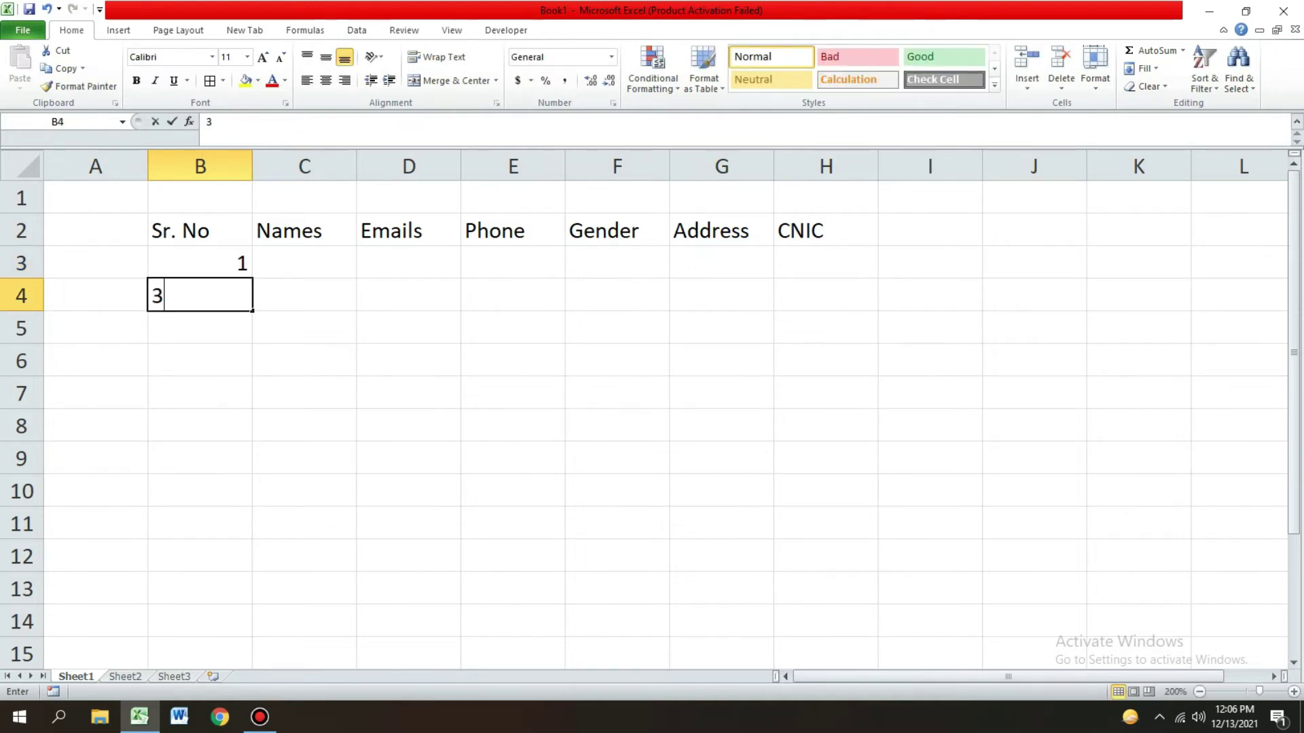
{"action": "key", "text": "BackSpace"}
{"action": "type", "text": "2"}
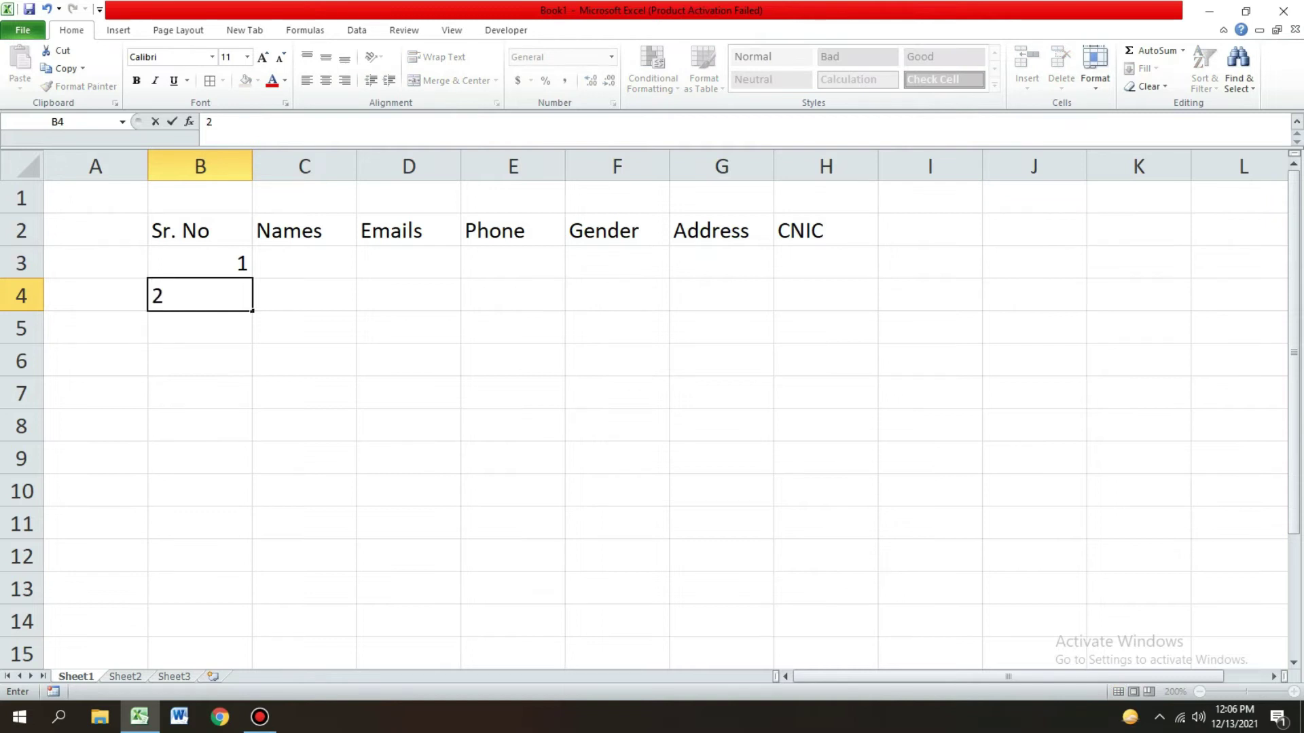
{"action": "key", "text": "Return"}
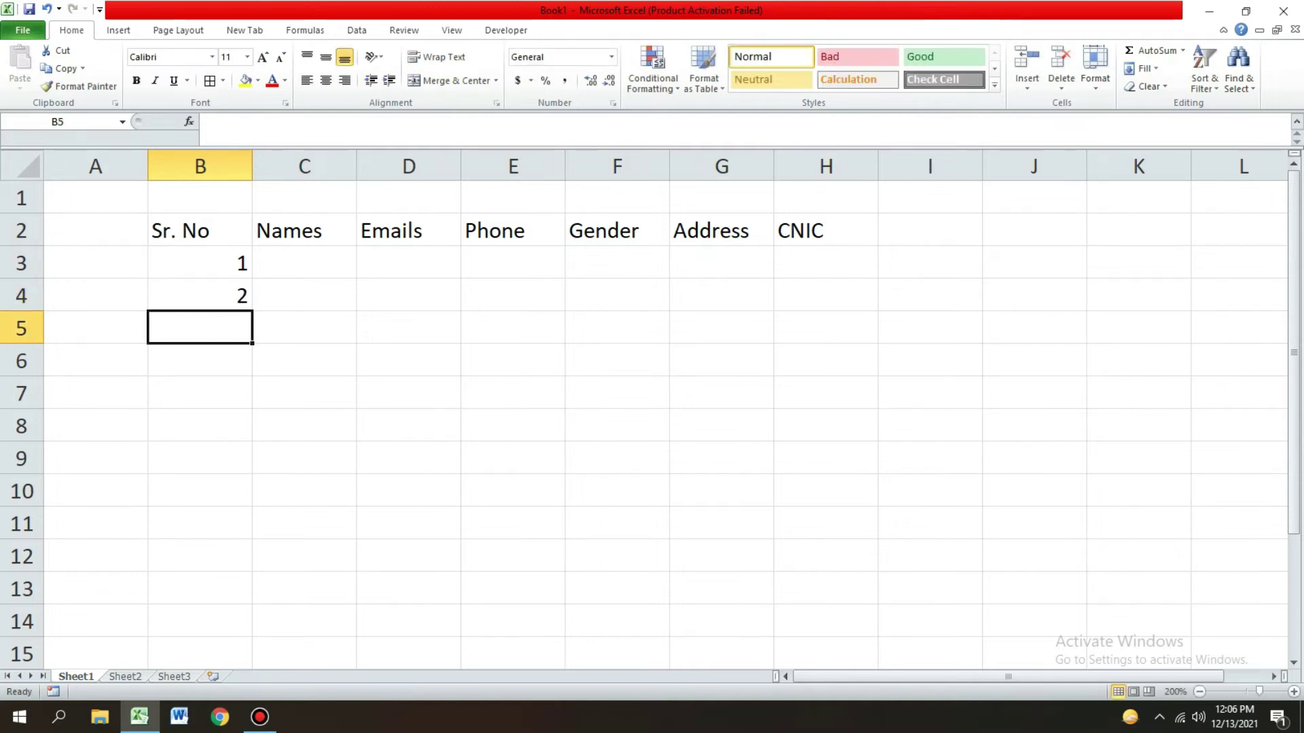
Fill the series from B3:B4 down to B14 so it runs 1 to 12.
{"action": "left_click", "coordinate": [200, 263]}
{"action": "left_click", "coordinate": [199, 296]}
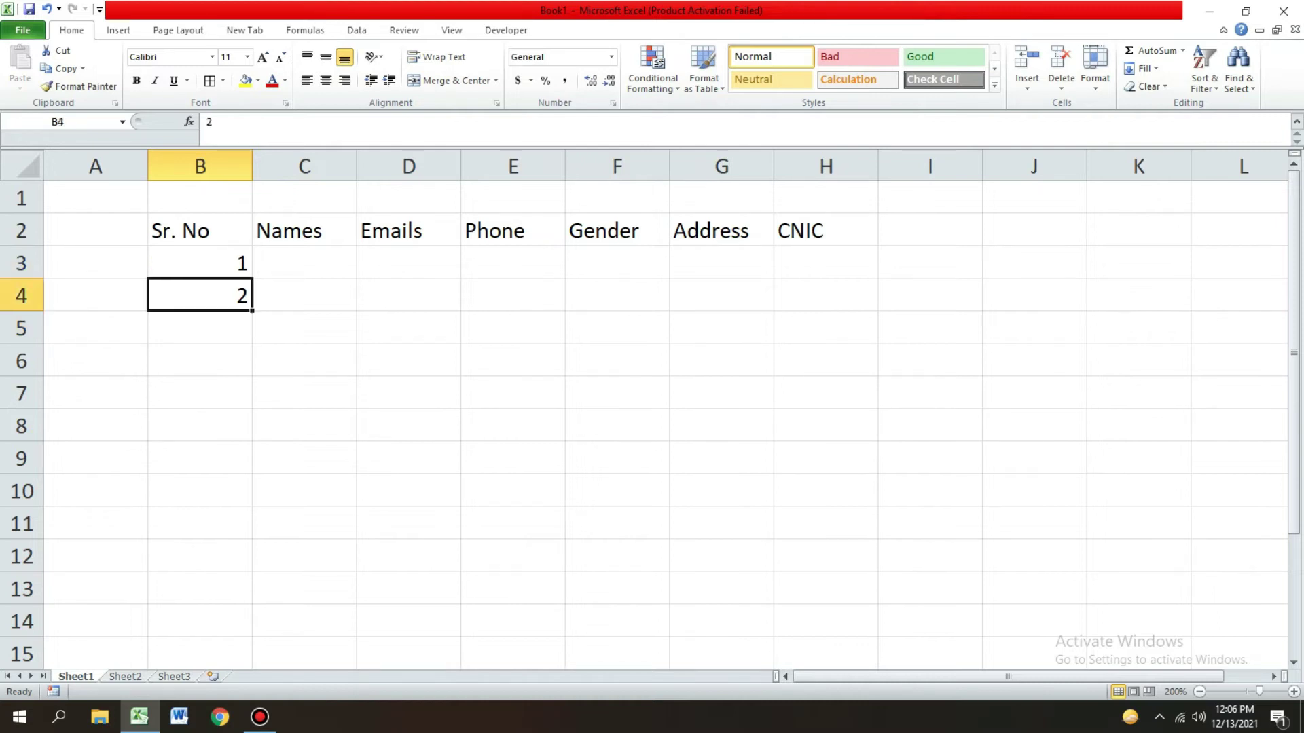
{"action": "left_click_drag", "start_coordinate": [200, 263], "coordinate": [200, 296]}
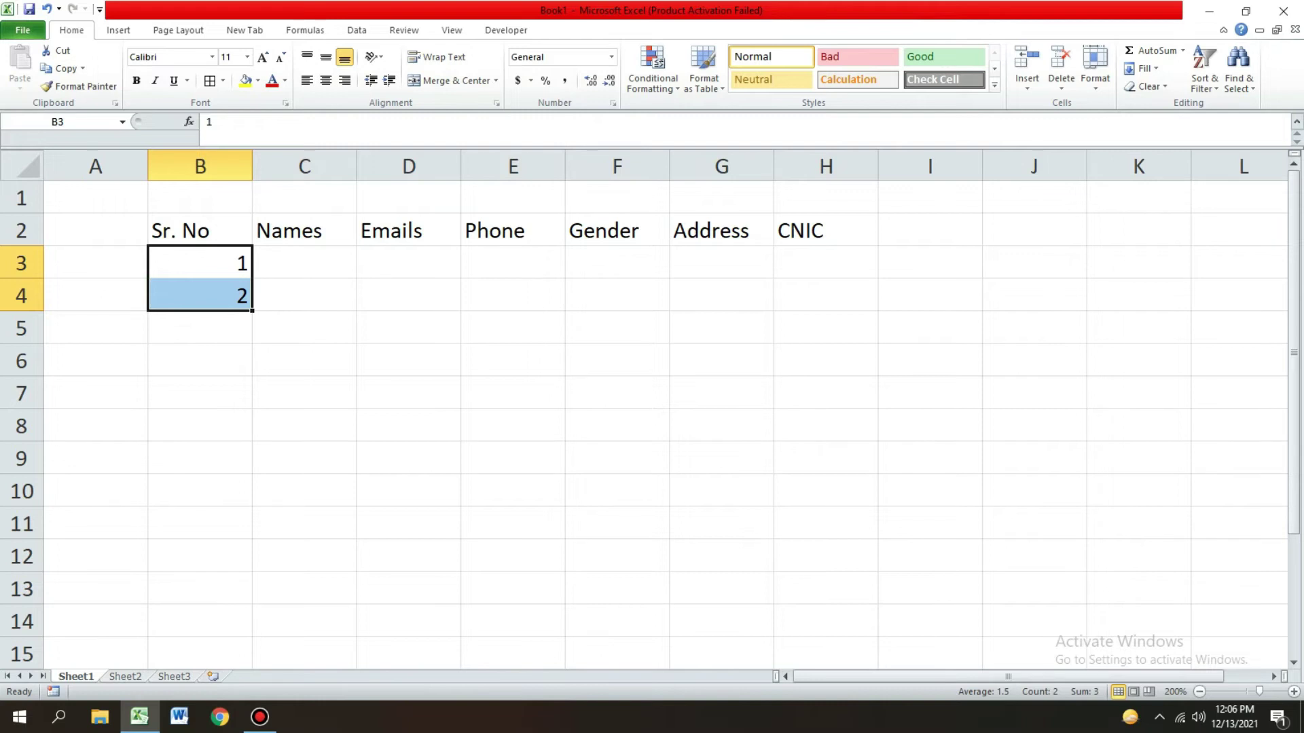
{"action": "left_click_drag", "start_coordinate": [252, 310], "coordinate": [254, 591]}
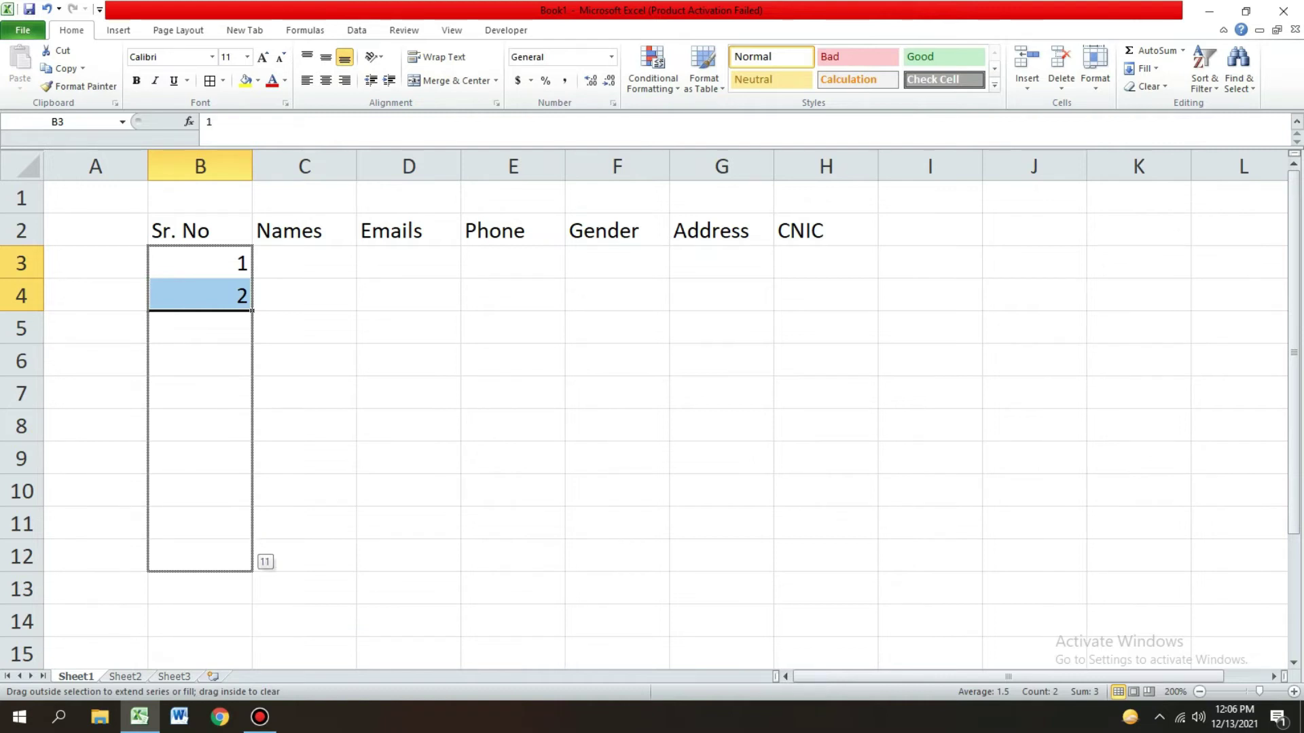
{"action": "left_click_drag", "start_coordinate": [253, 591], "coordinate": [252, 628]}
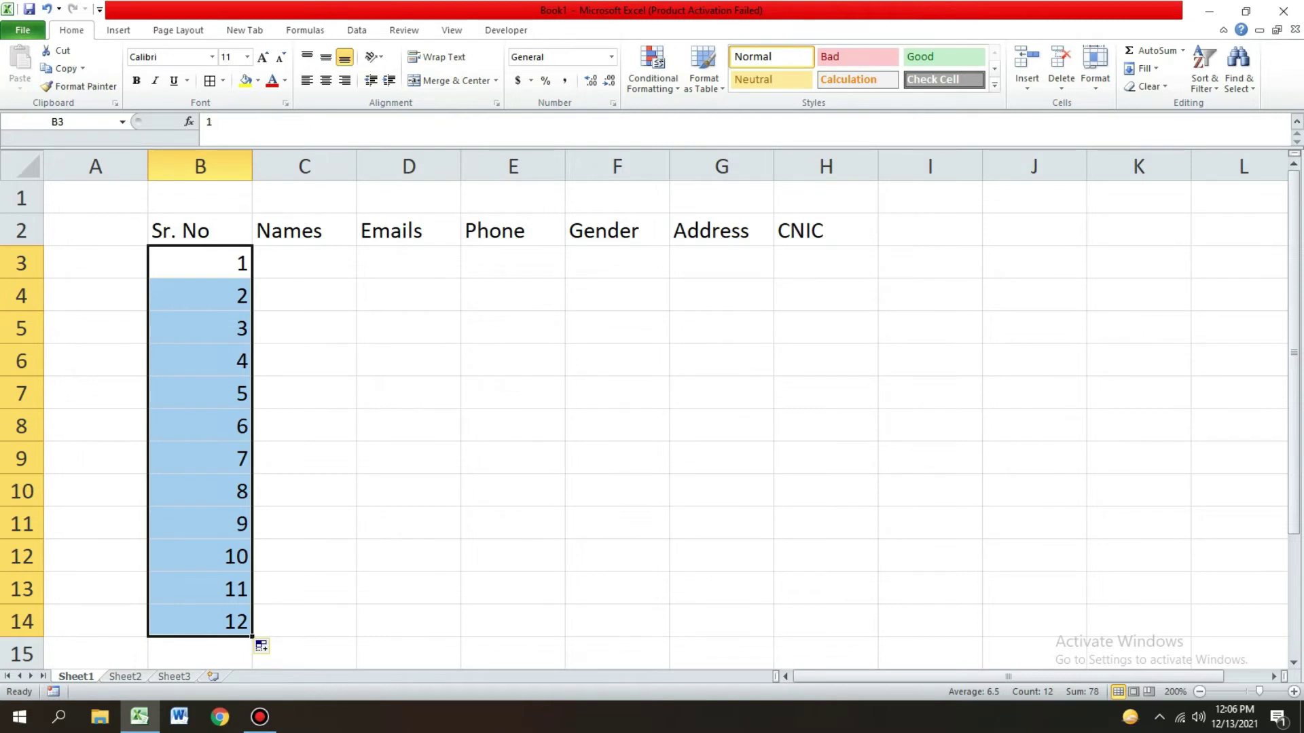
{"action": "left_click", "coordinate": [304, 262]}
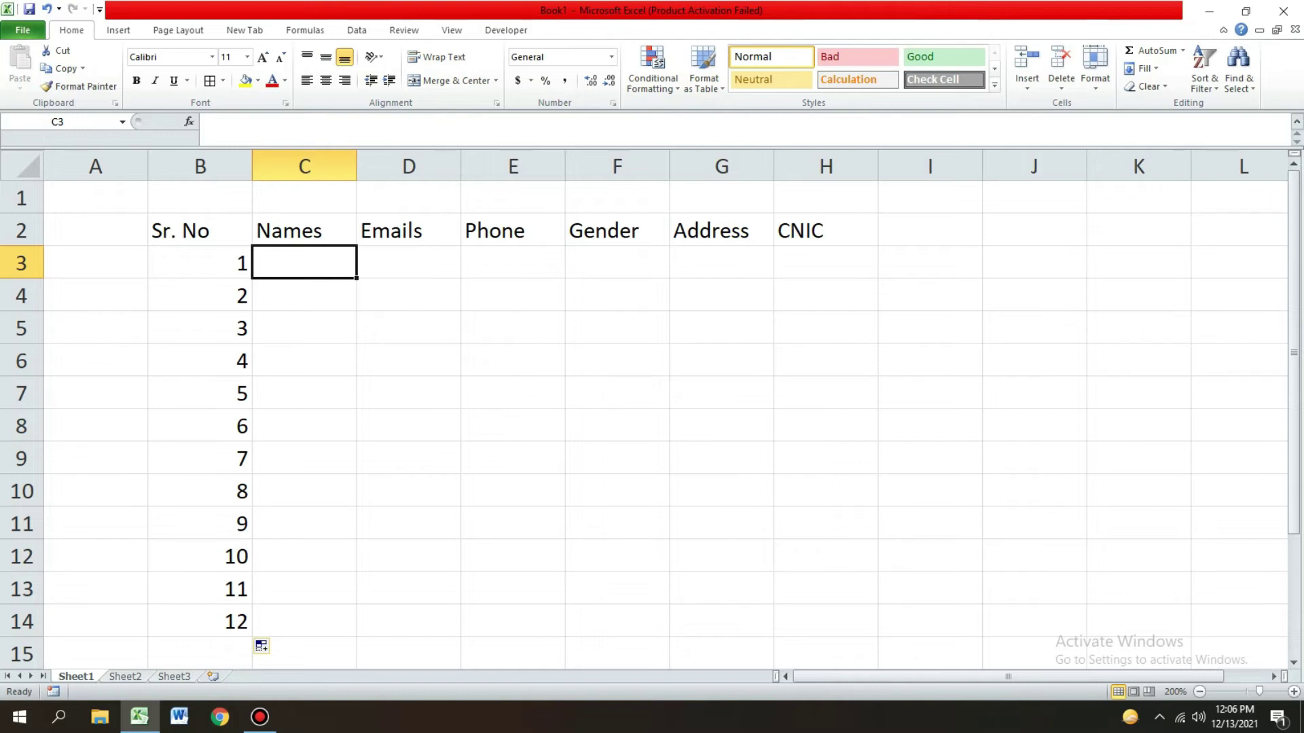
{"action": "type", "text": "Hamza"}
{"action": "key", "text": "Tab"}
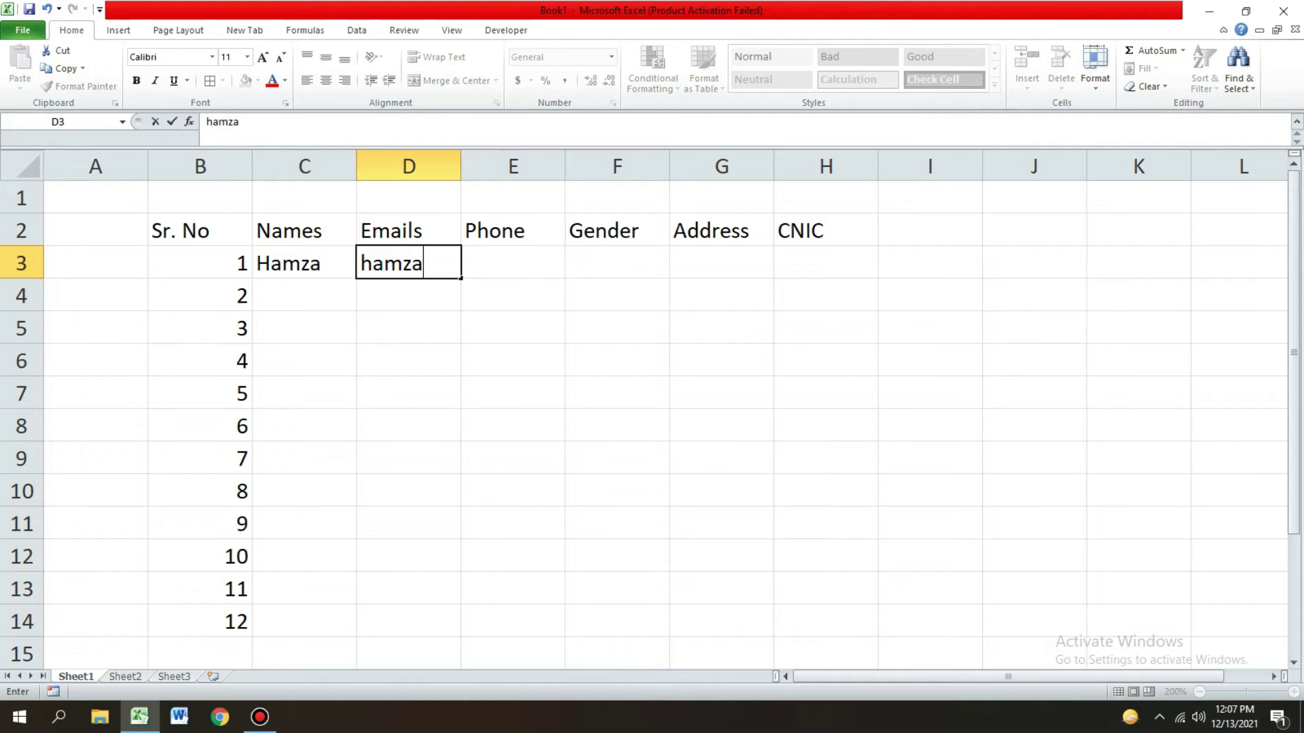
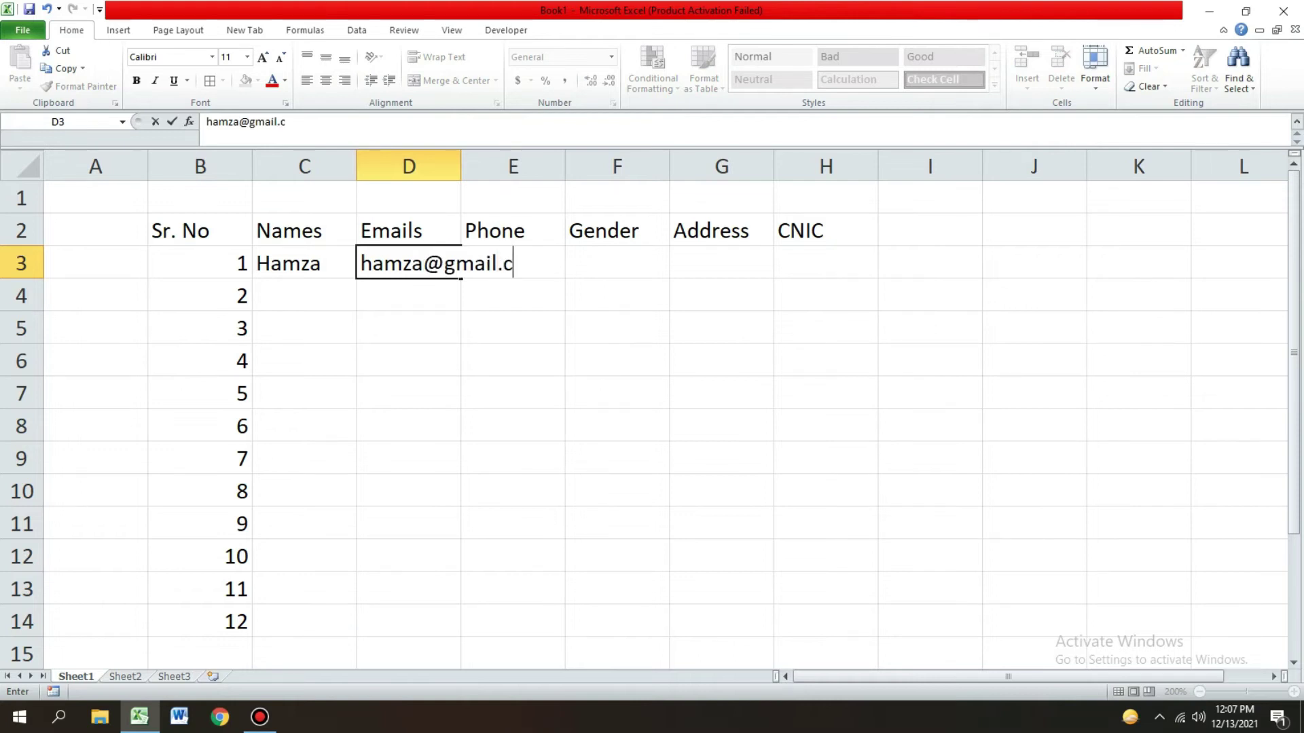
{"action": "key", "text": "Return"}
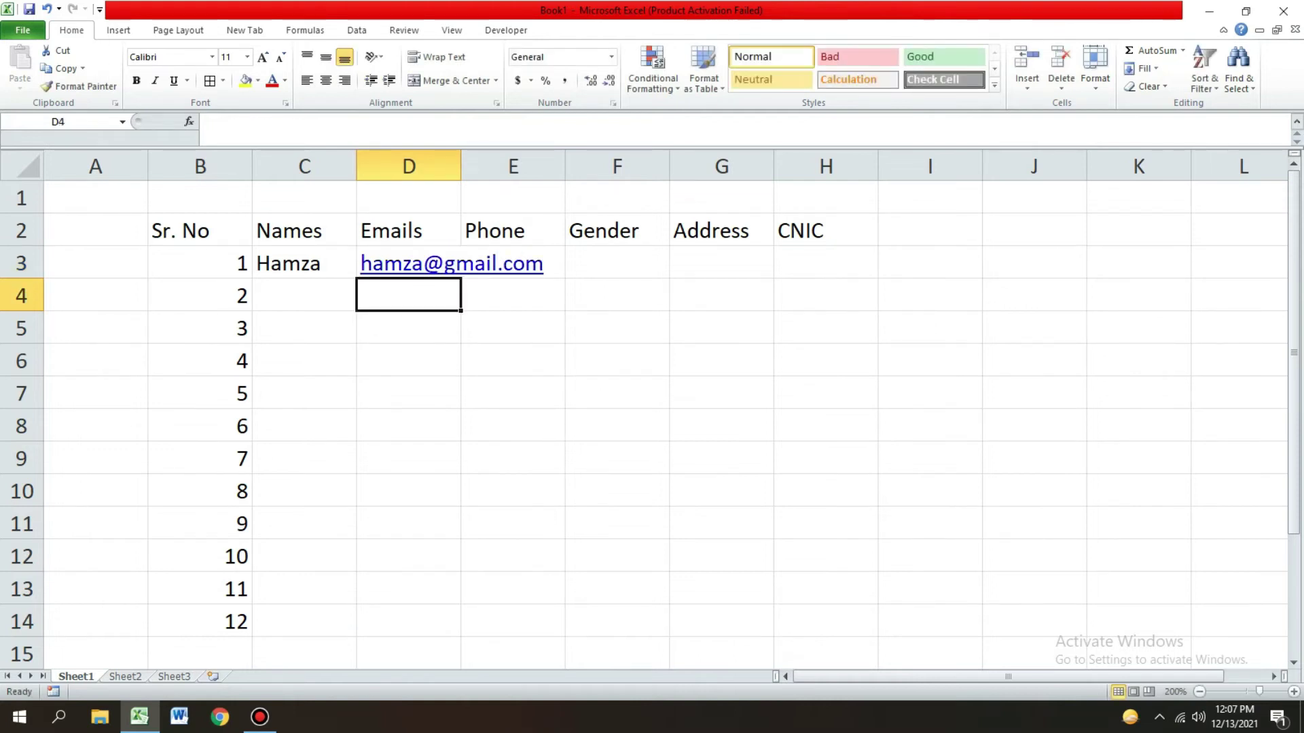
{"action": "left_click", "coordinate": [408, 230]}
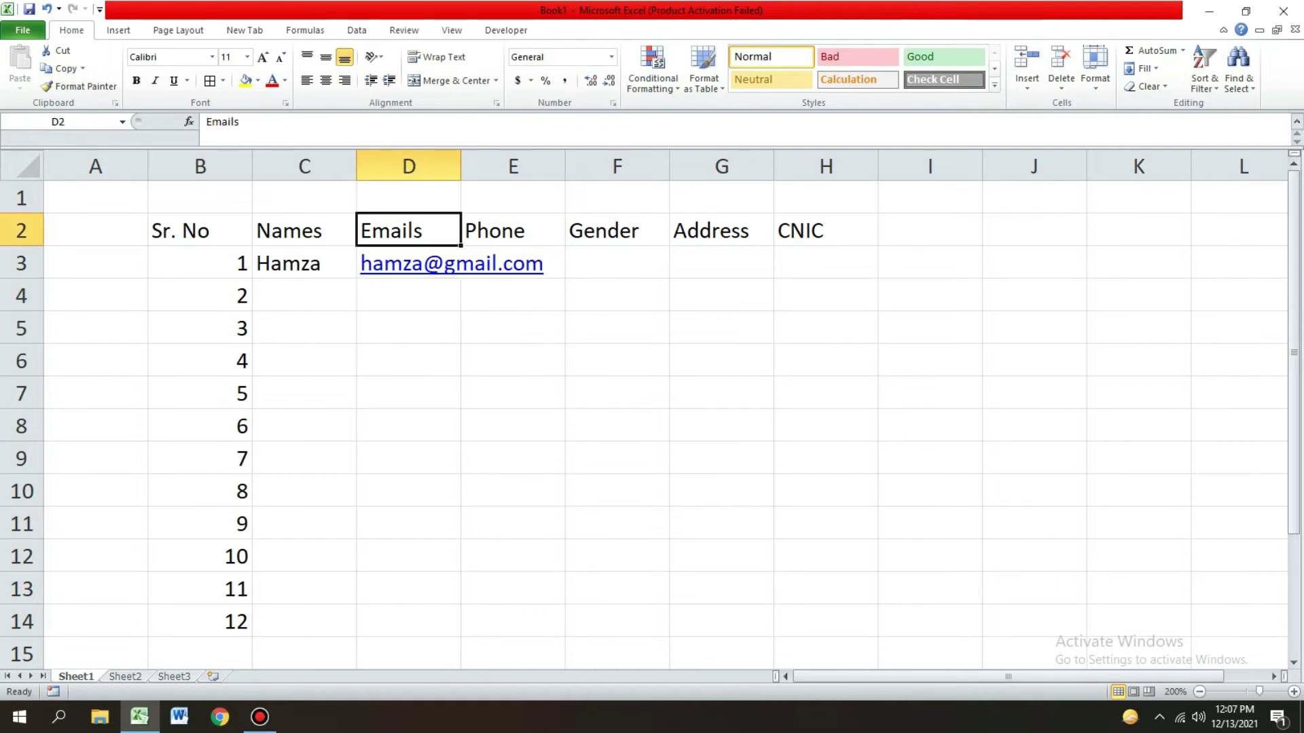
{"action": "left_click", "coordinate": [408, 295]}
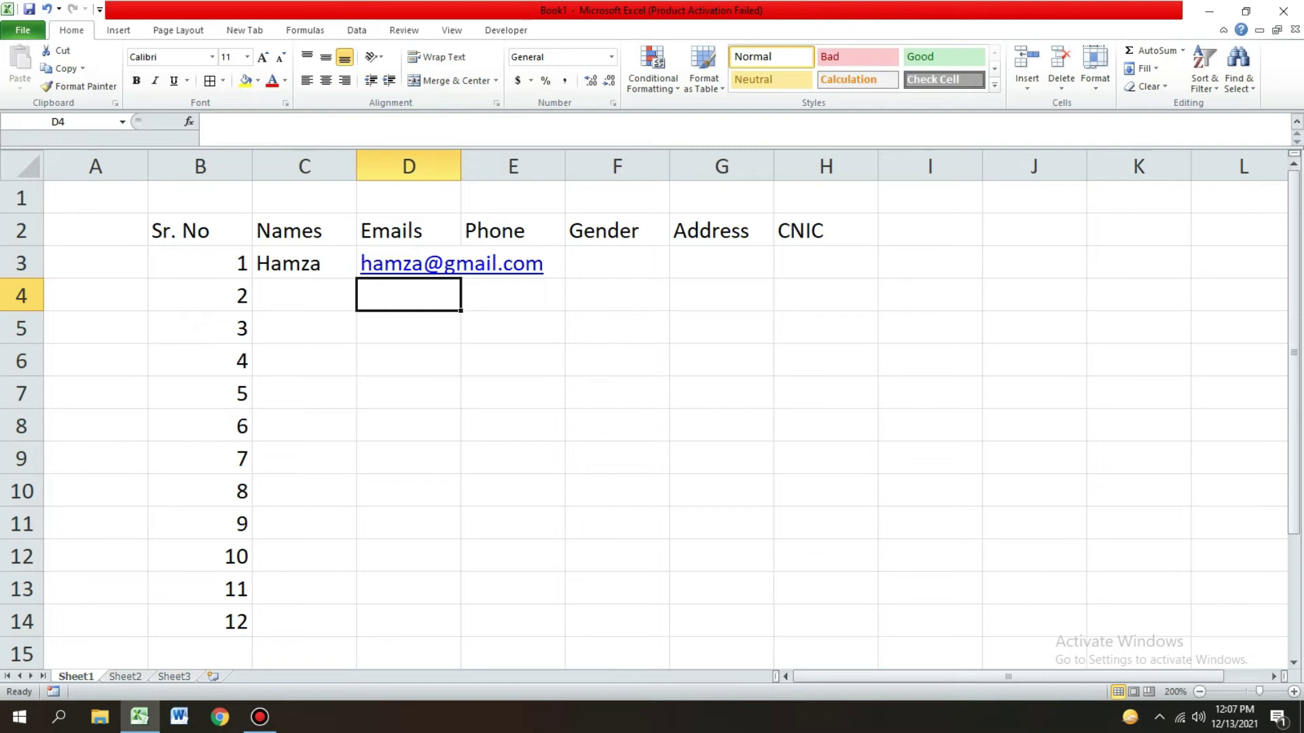
{"action": "left_click", "coordinate": [513, 295]}
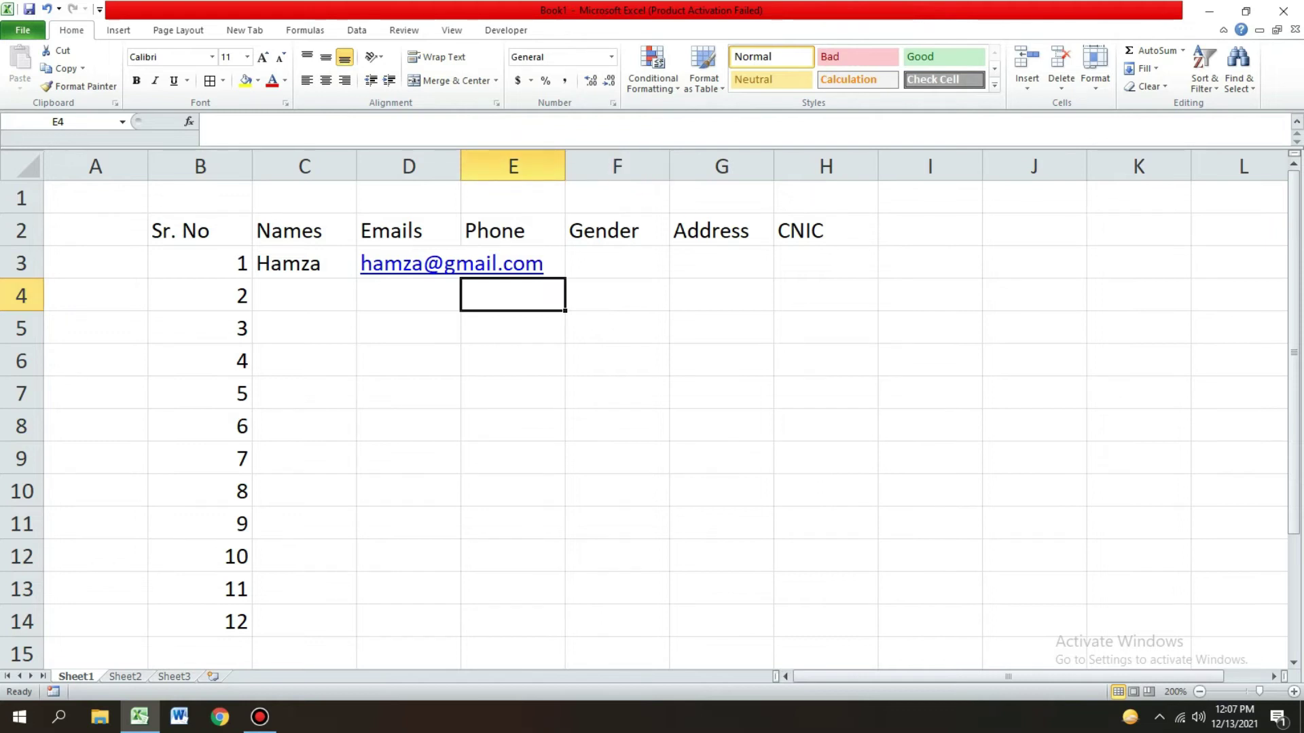
{"action": "left_click", "coordinate": [513, 458]}
{"action": "left_click", "coordinate": [304, 328]}
{"action": "left_click", "coordinate": [1033, 523]}
{"action": "left_click", "coordinate": [304, 328]}
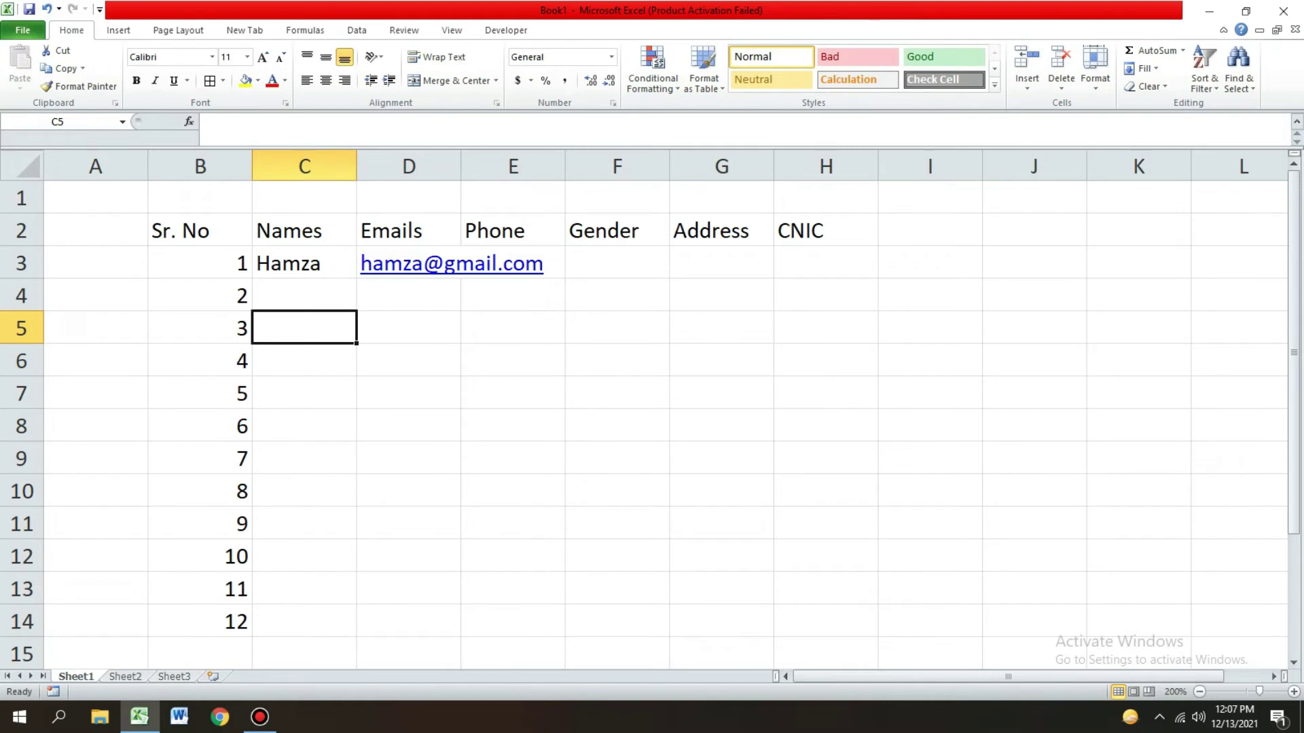
{"action": "left_click", "coordinate": [409, 230]}
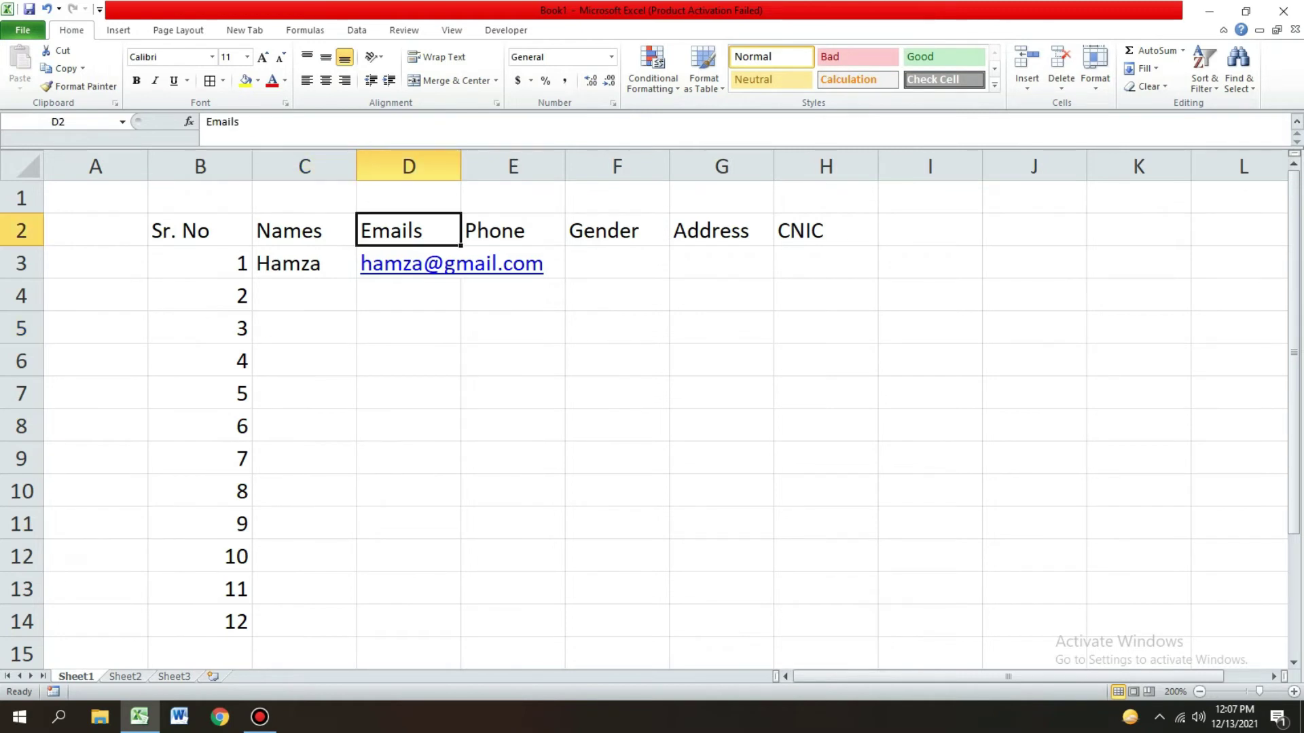
Widen column D and enter the first client's phone number in E3, prefixed with 92.
{"action": "left_click_drag", "start_coordinate": [460, 166], "coordinate": [552, 166]}
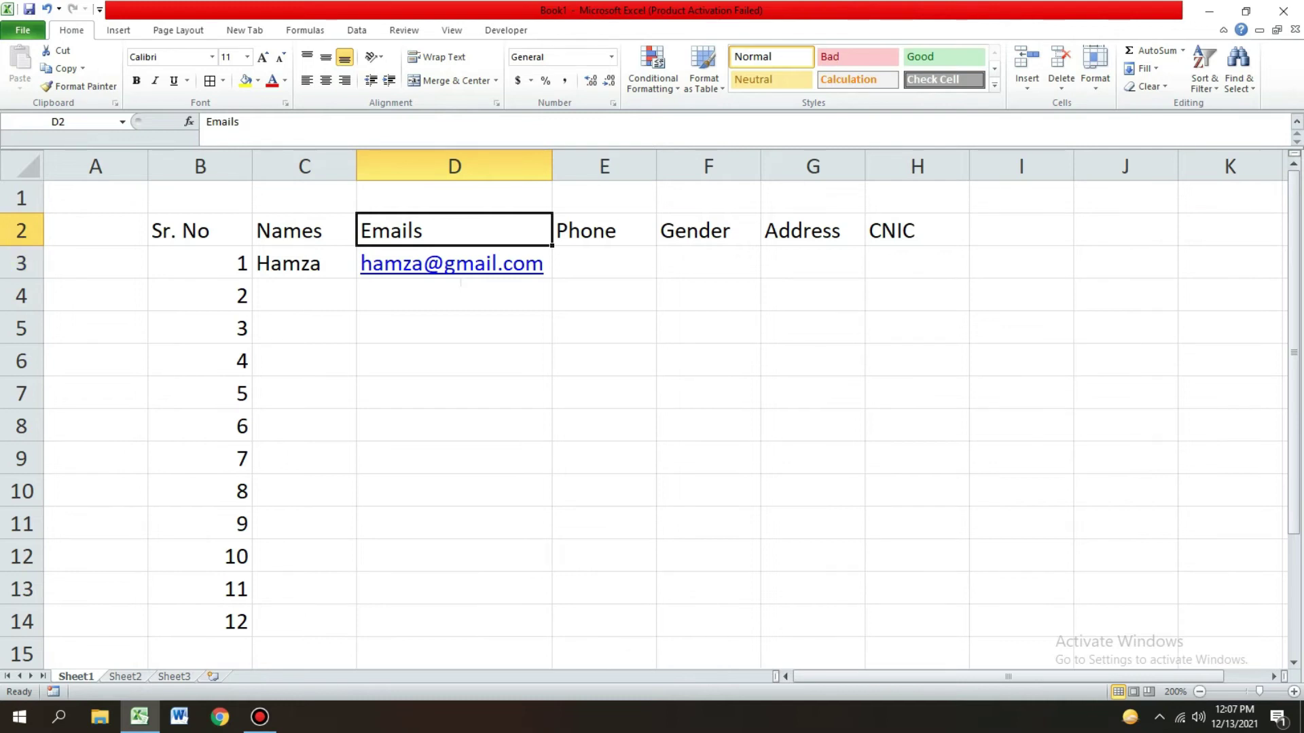
{"action": "key", "text": "Down"}
{"action": "key", "text": "Right"}
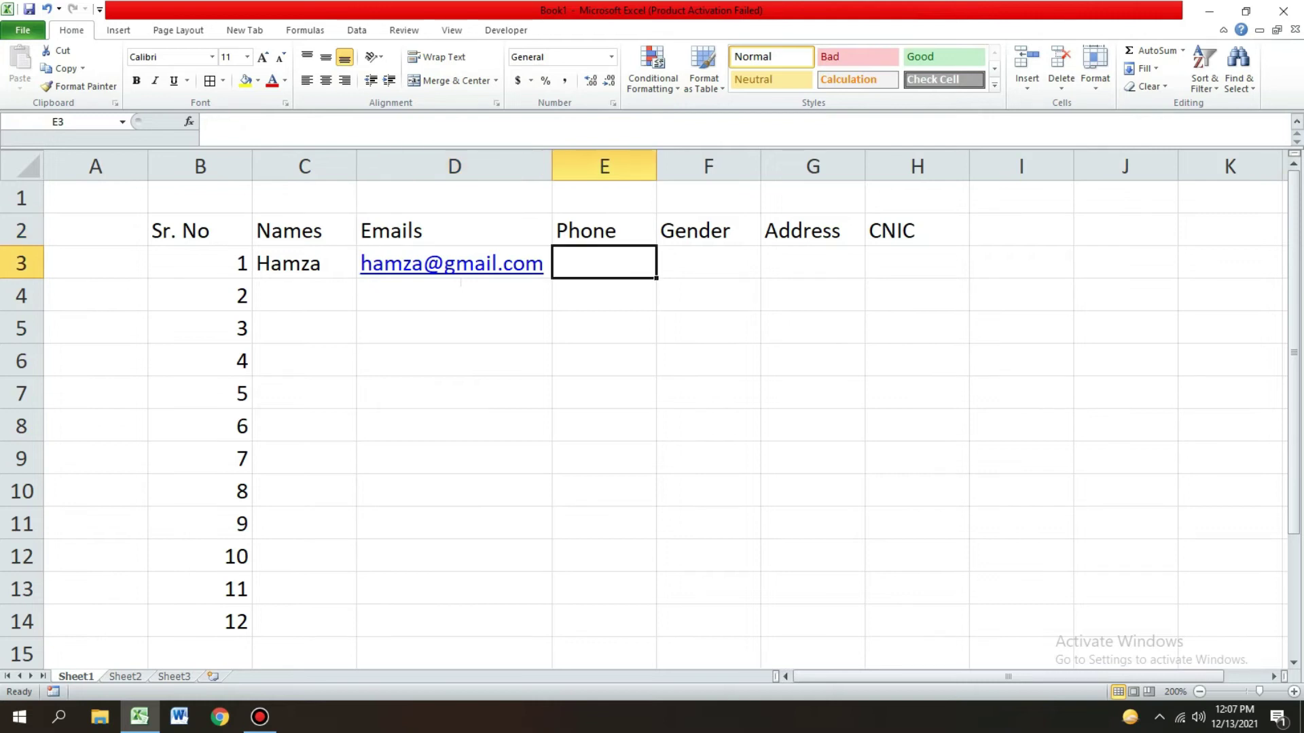
{"action": "key", "text": "Return"}
{"action": "key", "text": "Up"}
{"action": "key", "text": "F2"}
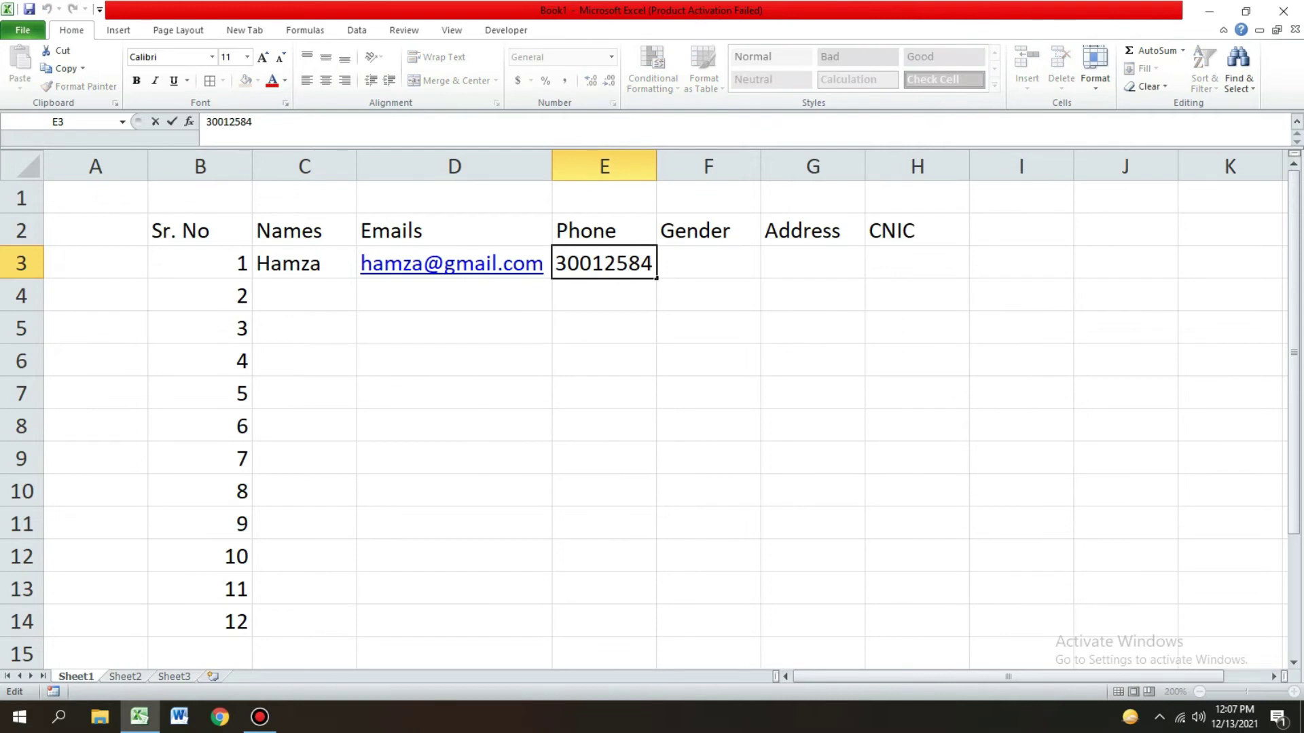
{"action": "key", "text": "Home"}
{"action": "type", "text": "92"}
{"action": "key", "text": "Tab"}
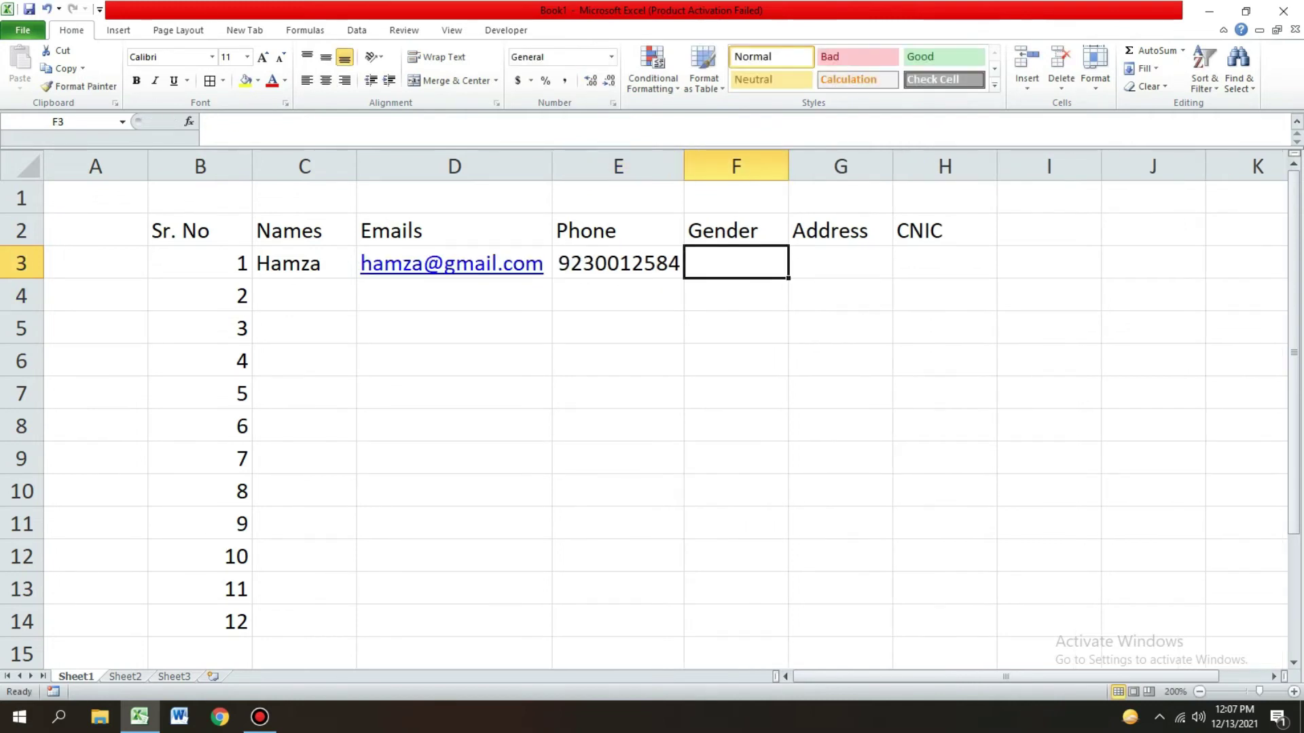
Enter Male, the city Sialkot and the client's CNIC in F3:H3, then widen column H.
{"action": "type", "text": "Male"}
{"action": "key", "text": "Tab"}
{"action": "type", "text": "Sialkot"}
{"action": "key", "text": "Tab"}
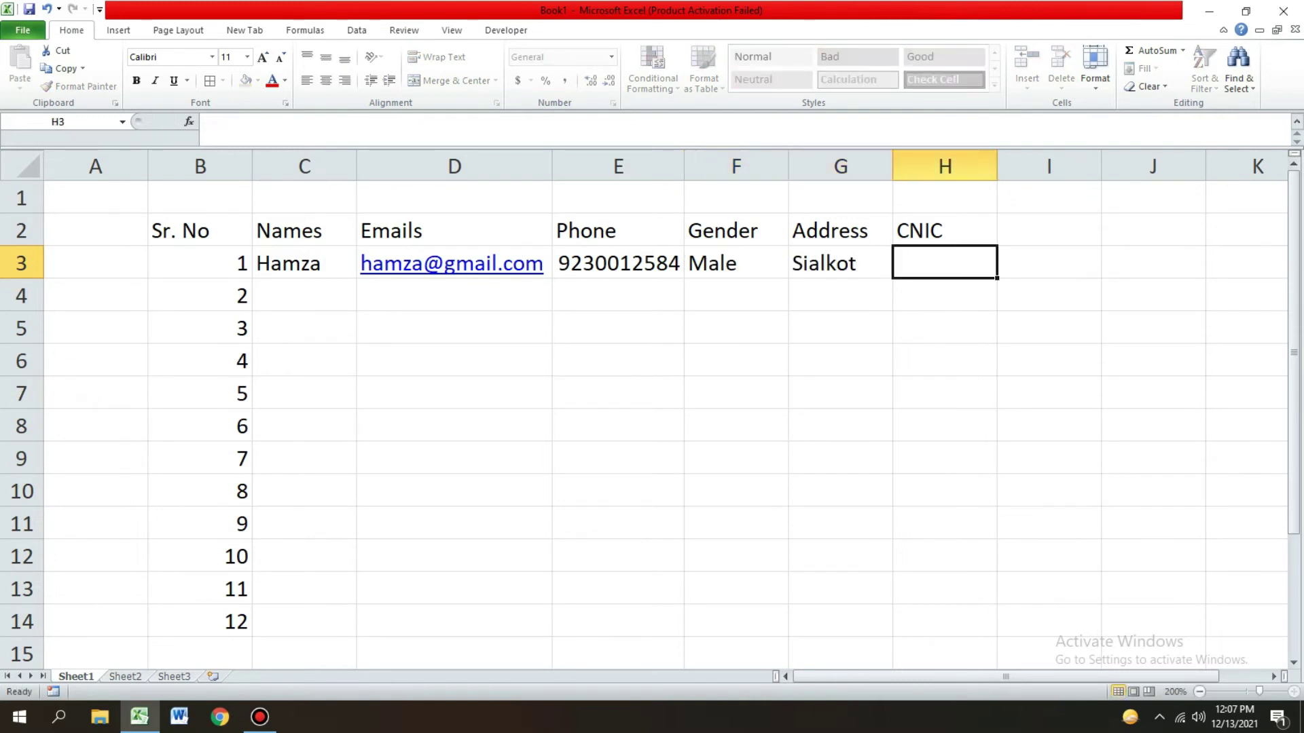
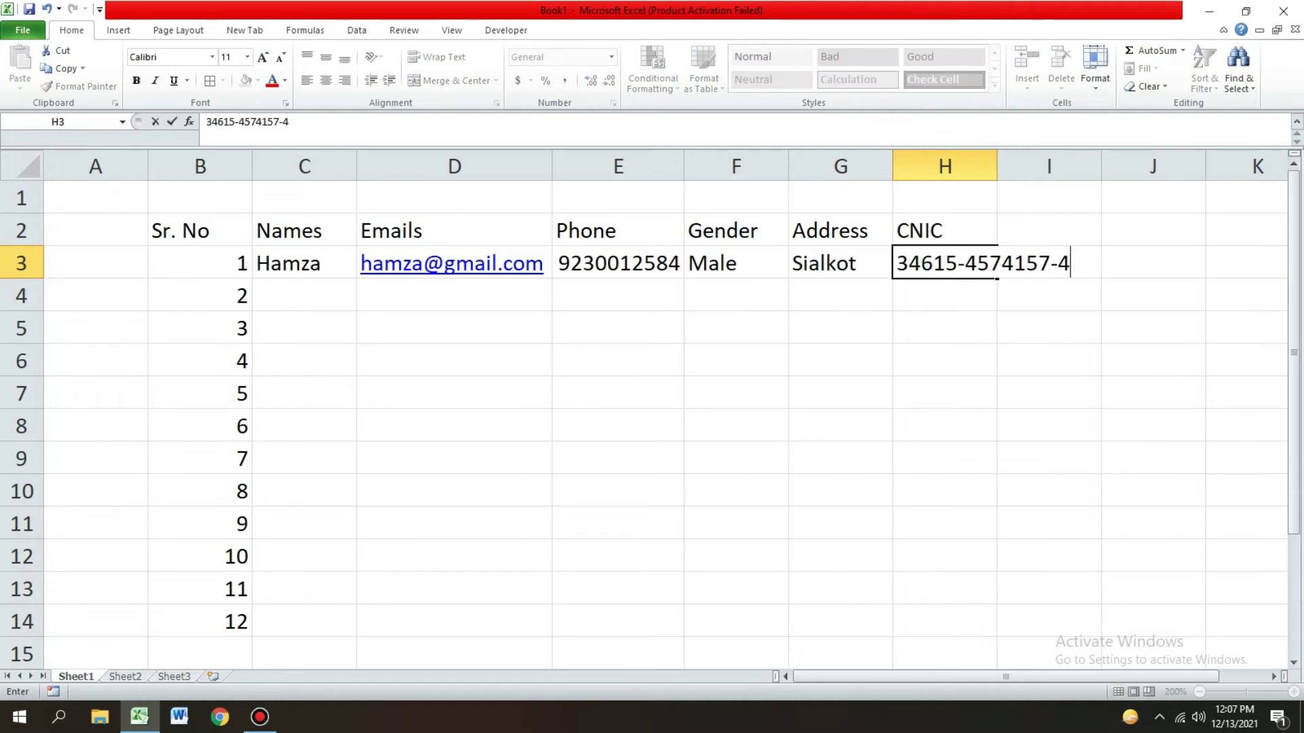
{"action": "left_click", "coordinate": [944, 360]}
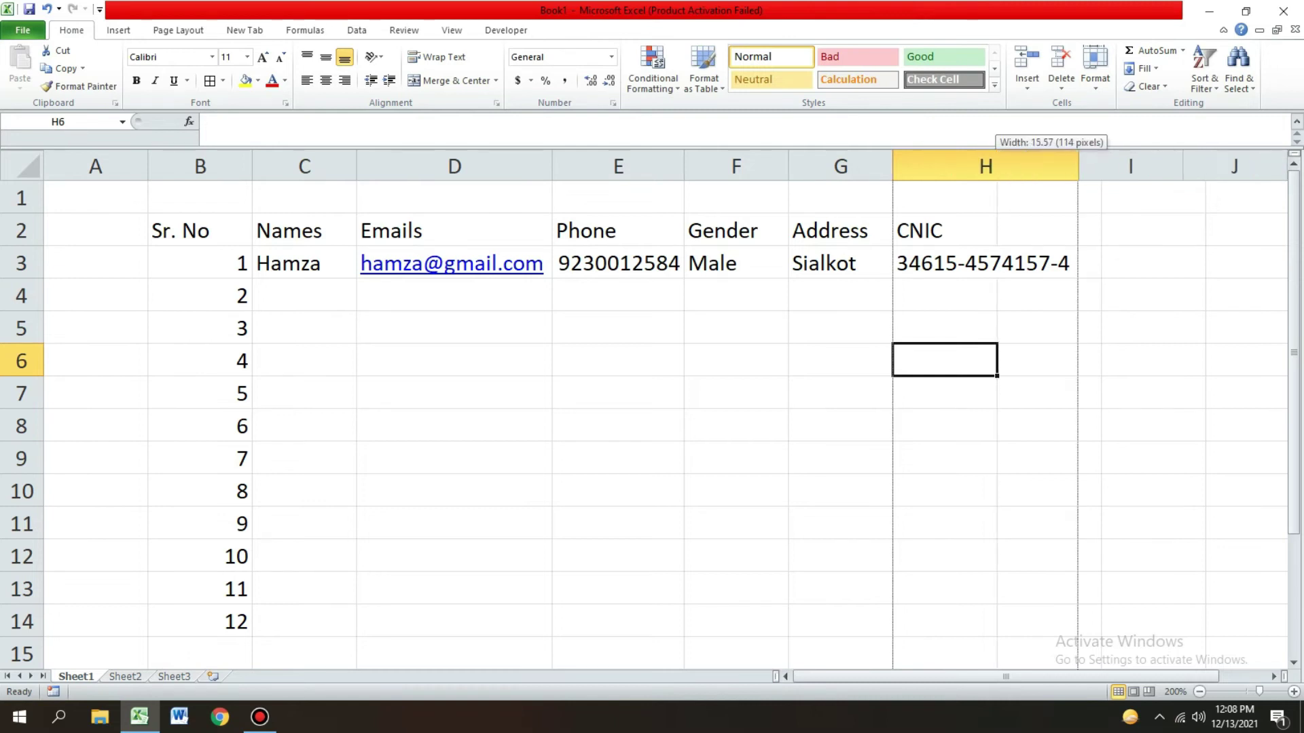
{"action": "left_click_drag", "start_coordinate": [997, 167], "coordinate": [1078, 166]}
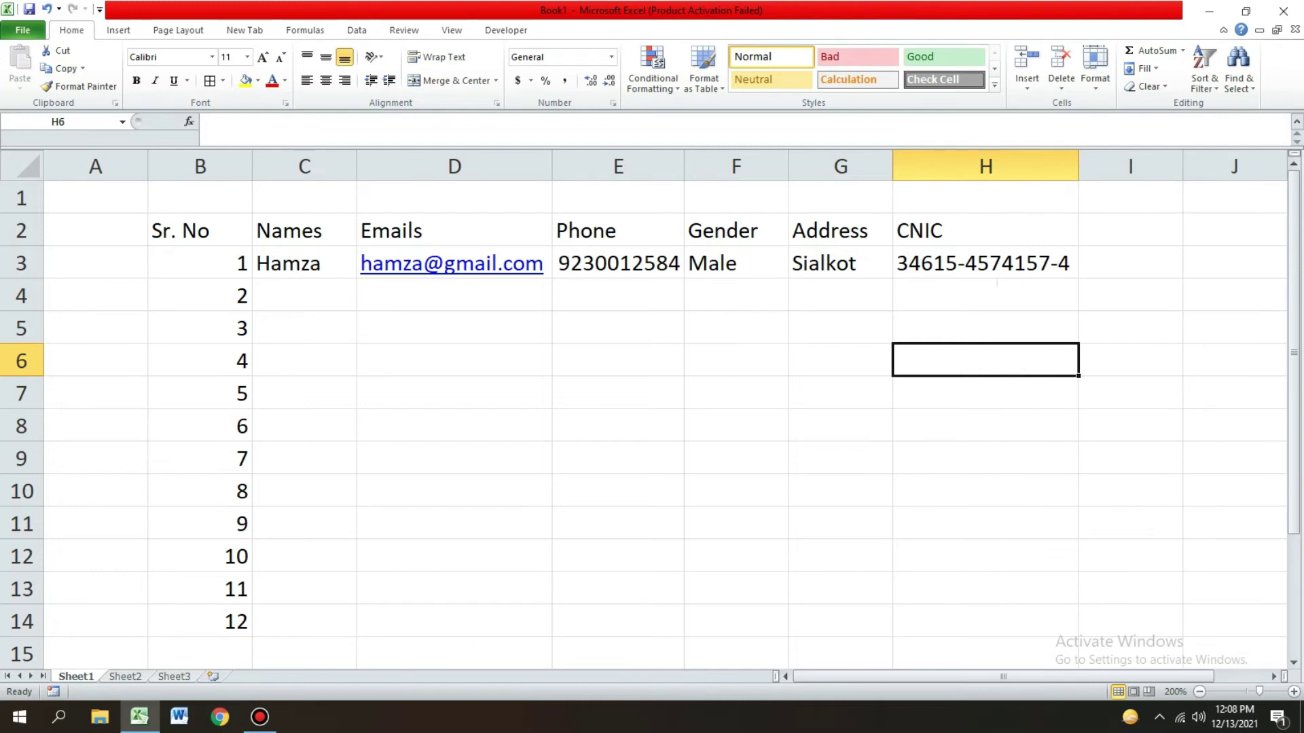
Enter the second client's name, e-mail and phone number in C4:E4.
{"action": "left_click", "coordinate": [304, 295]}
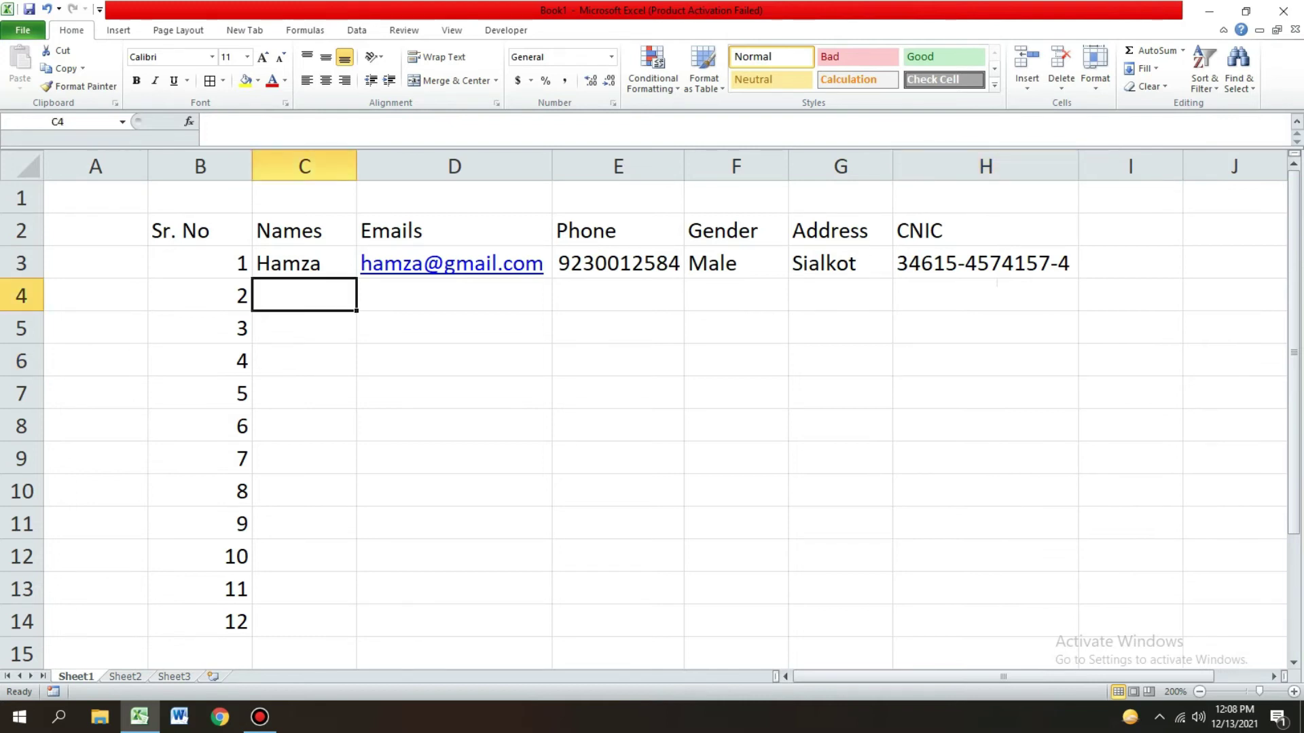
{"action": "type", "text": "Ali"}
{"action": "key", "text": "Tab"}
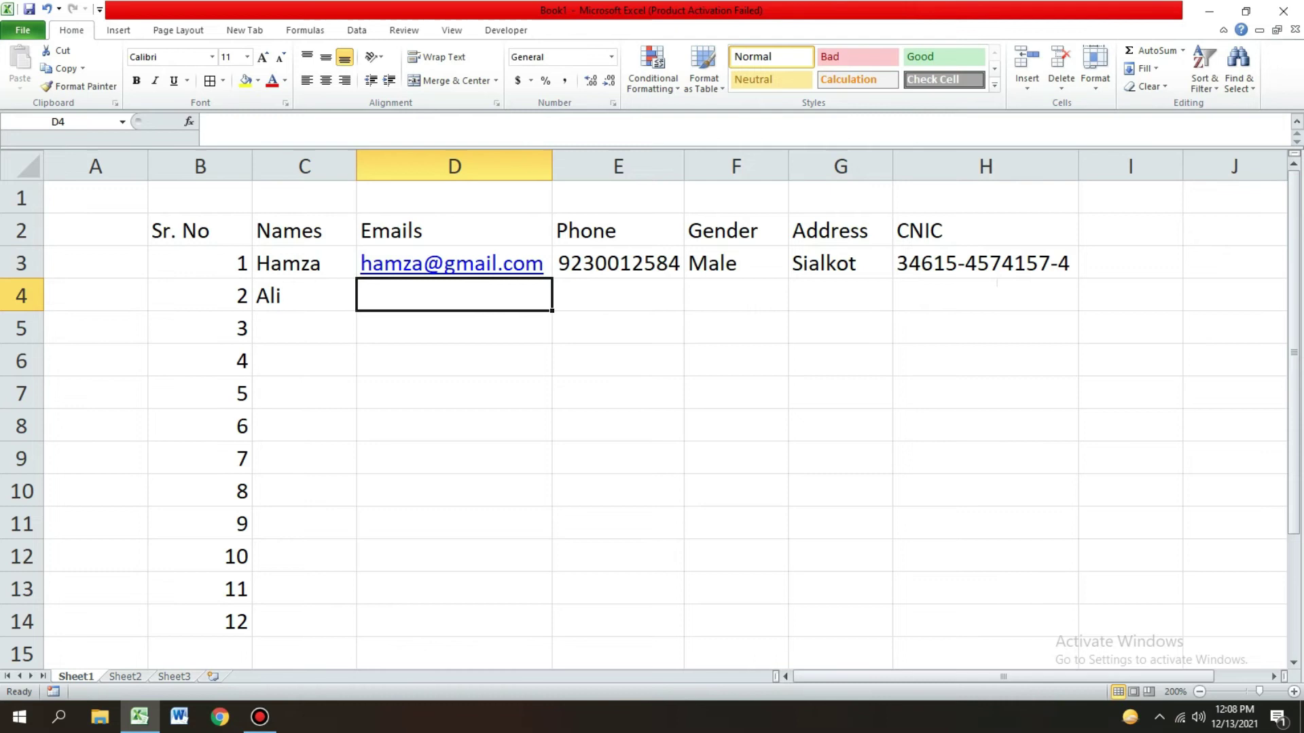
{"action": "key", "text": "Tab"}
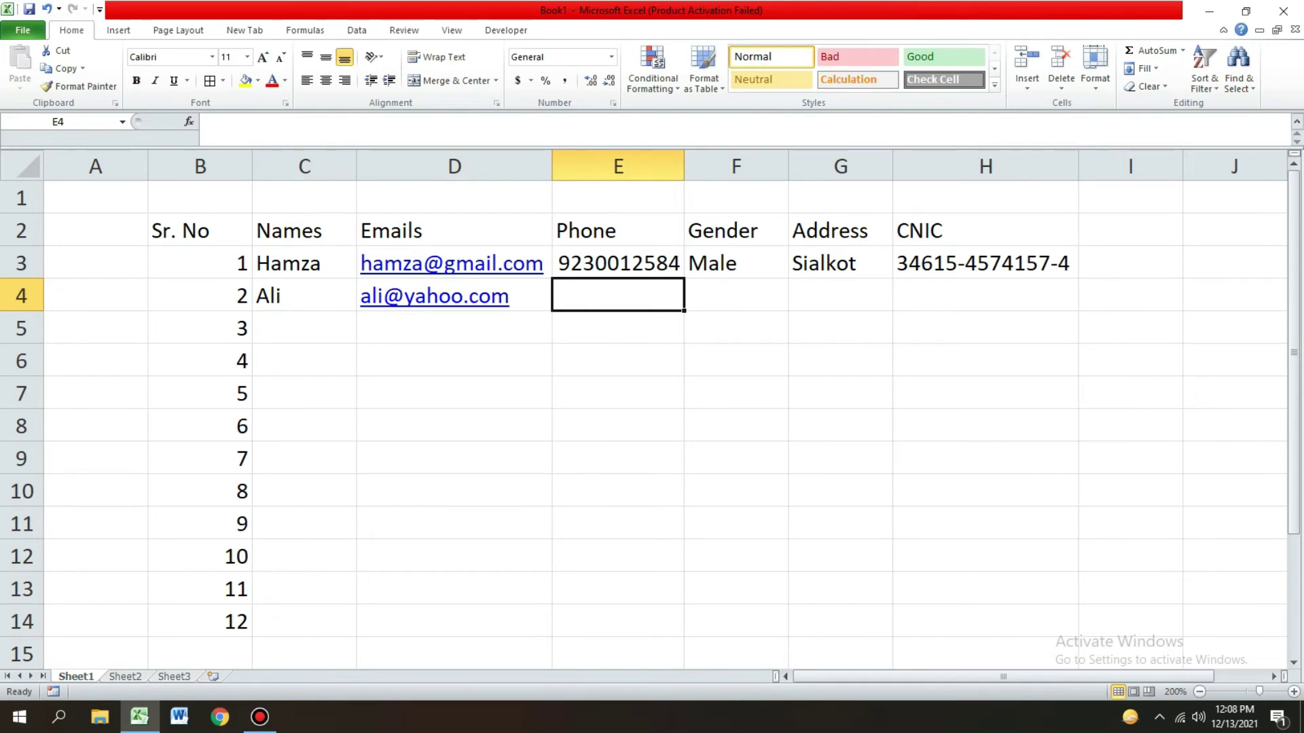
{"action": "type", "text": "926481215"}
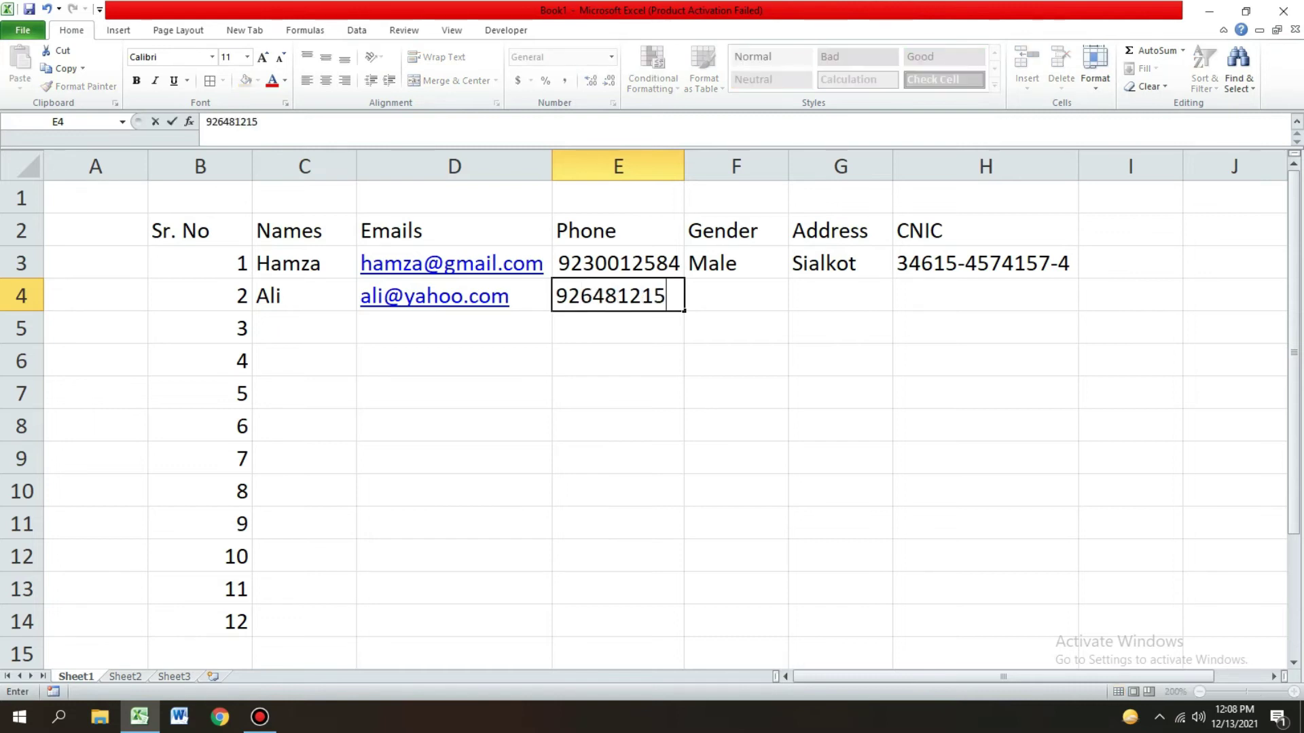
{"action": "key", "text": "Tab"}
Enter Male, the city Lahore and the client's CNIC in F4:H4.
{"action": "type", "text": "Male"}
{"action": "key", "text": "Tab"}
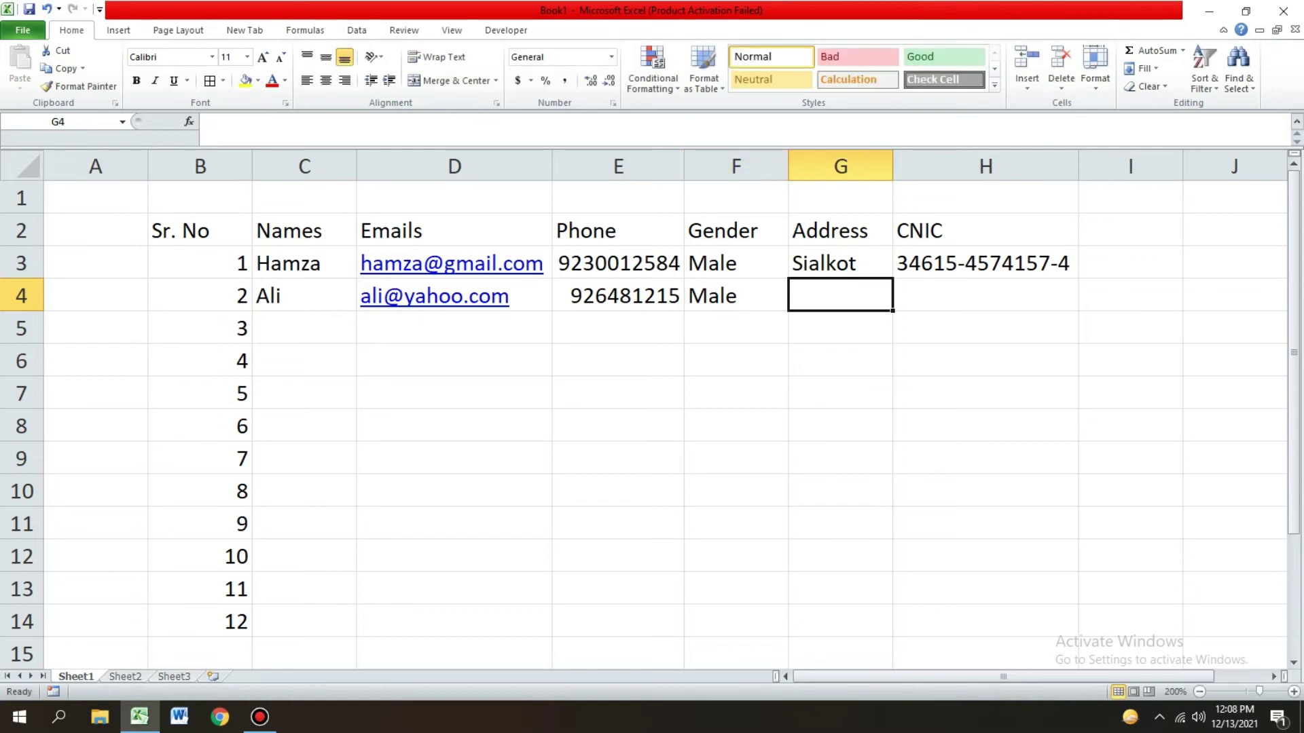
{"action": "type", "text": "Lahore"}
{"action": "key", "text": "Down"}
{"action": "key", "text": "Up"}
{"action": "key", "text": "Right"}
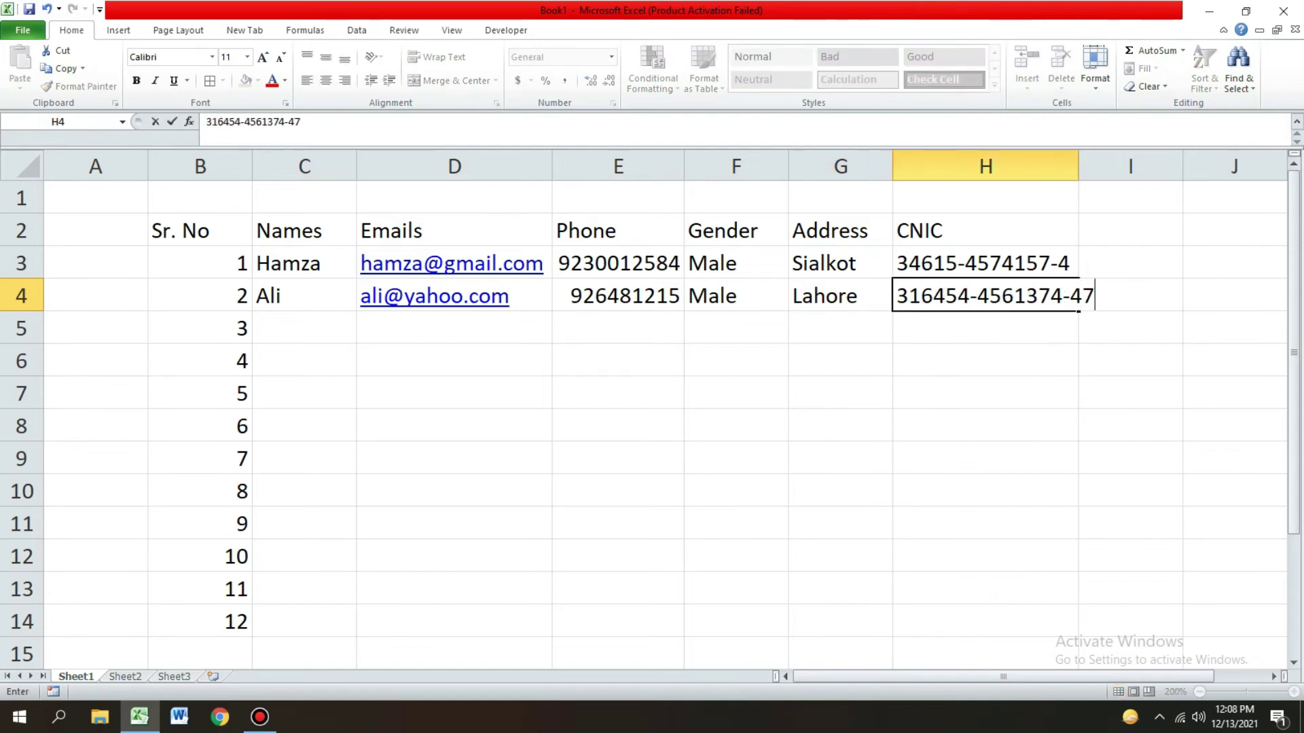
{"action": "left_click", "coordinate": [453, 393]}
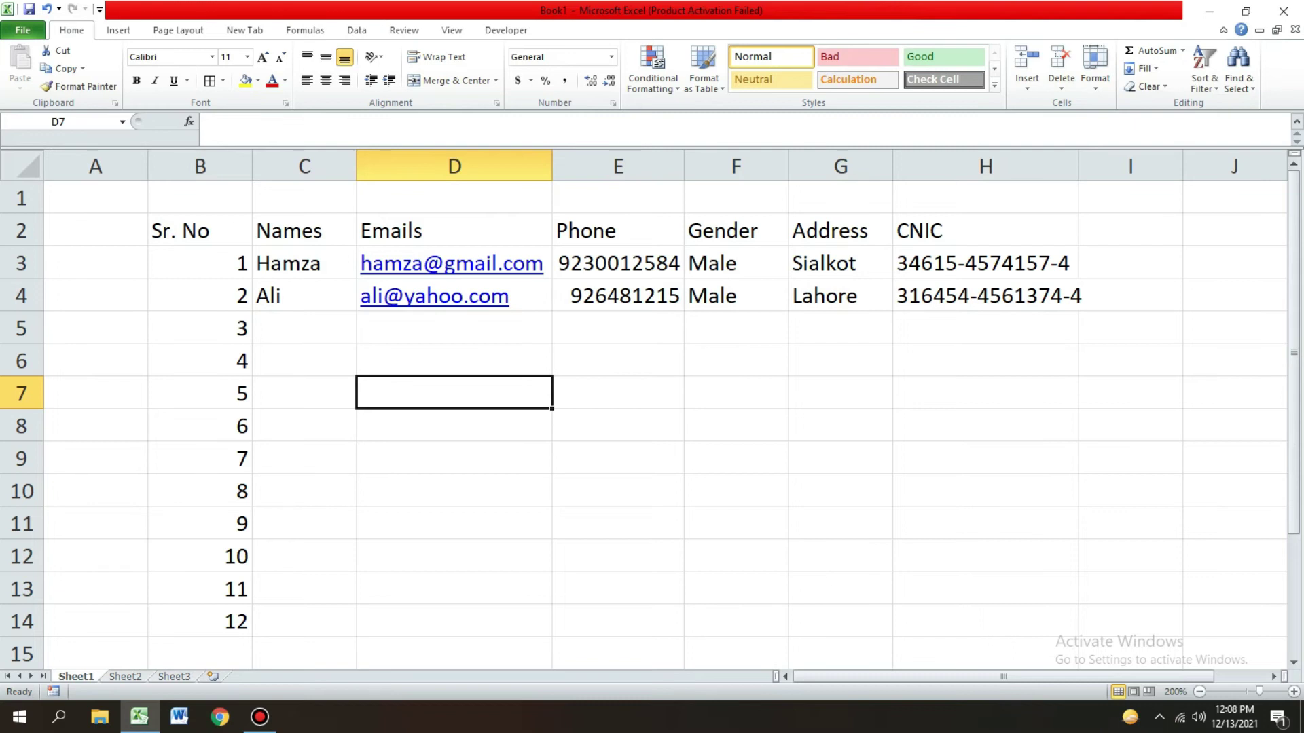
Make the B2:H2 headers centred, bold and yellow-filled, then select the table B2:H14.
{"action": "left_click_drag", "start_coordinate": [200, 231], "coordinate": [985, 230]}
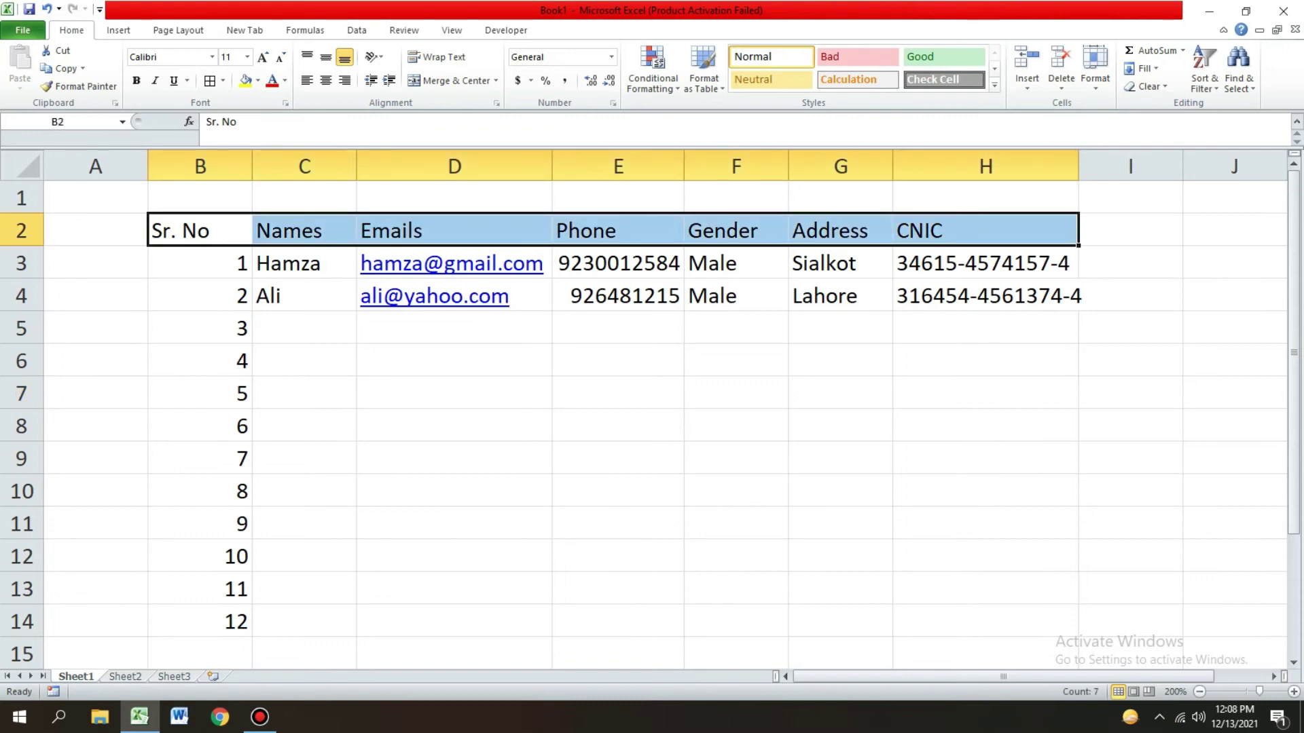
{"action": "left_click", "coordinate": [326, 80]}
{"action": "left_click", "coordinate": [326, 57]}
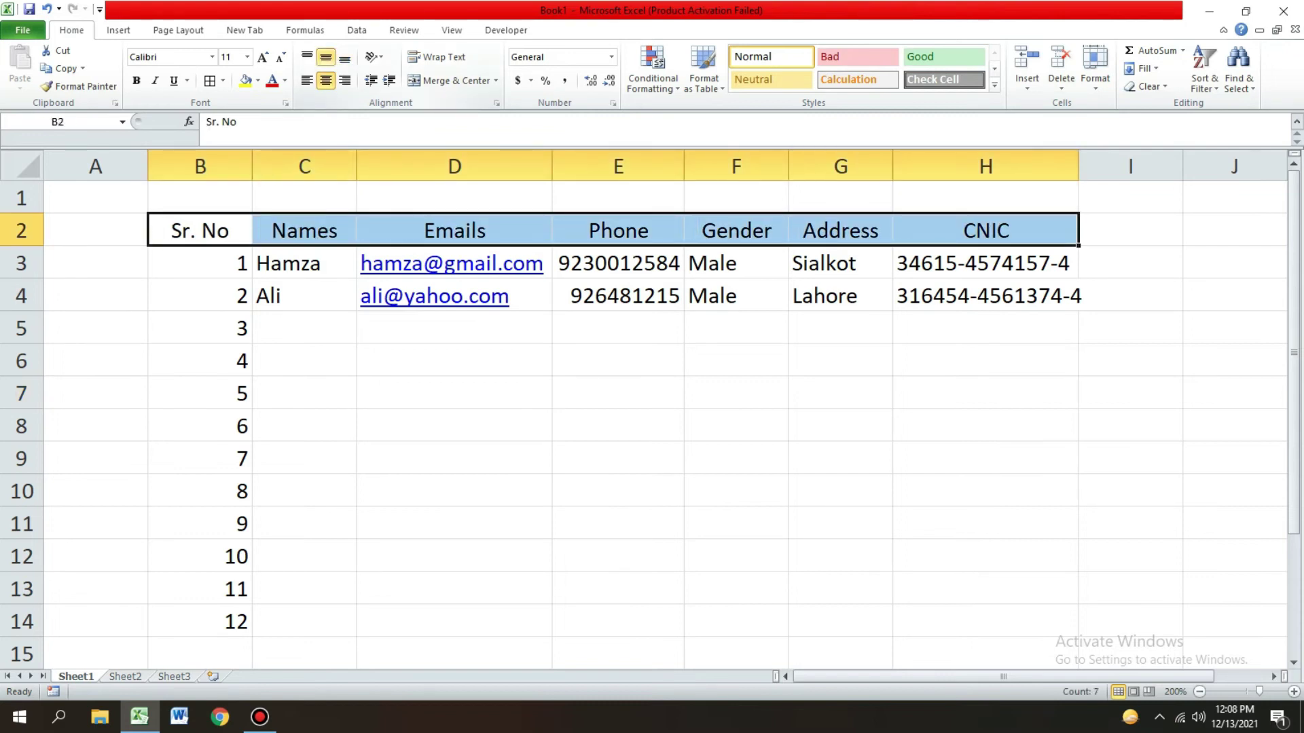
{"action": "left_click", "coordinate": [136, 80]}
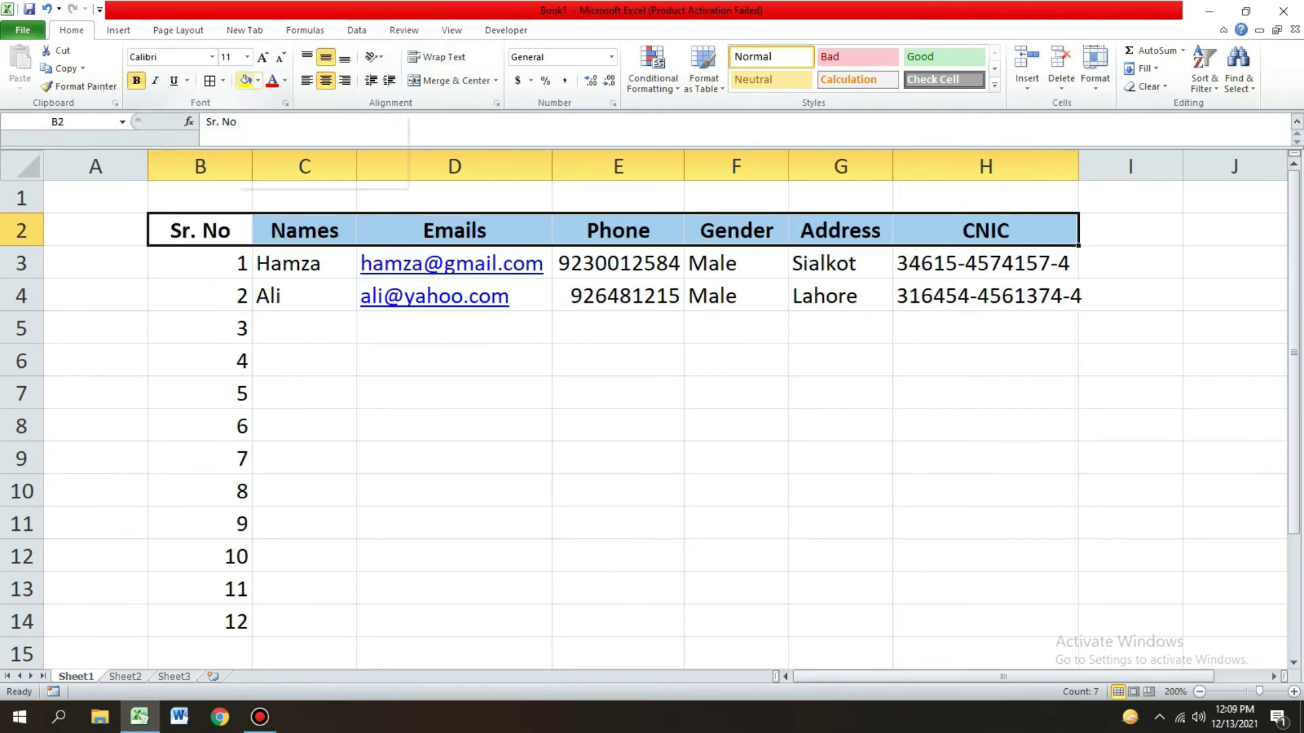
{"action": "left_click", "coordinate": [245, 80]}
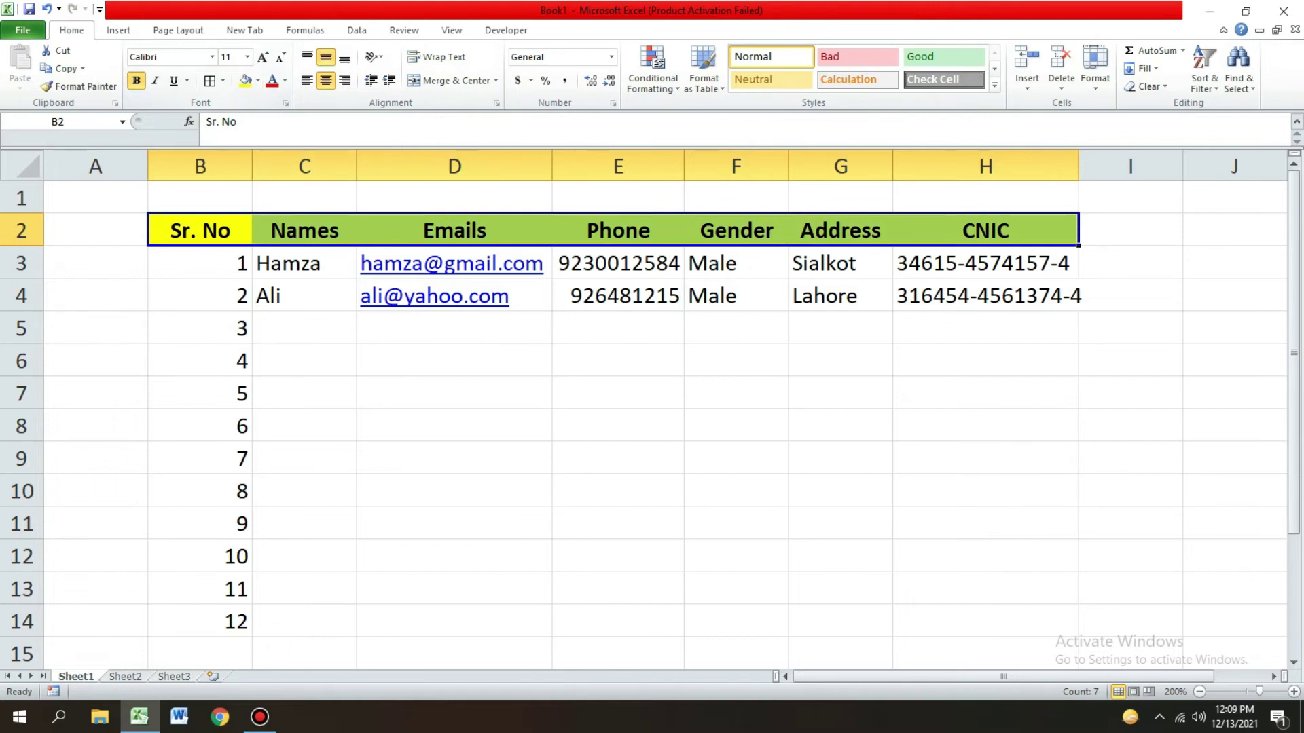
{"action": "left_click", "coordinate": [258, 81]}
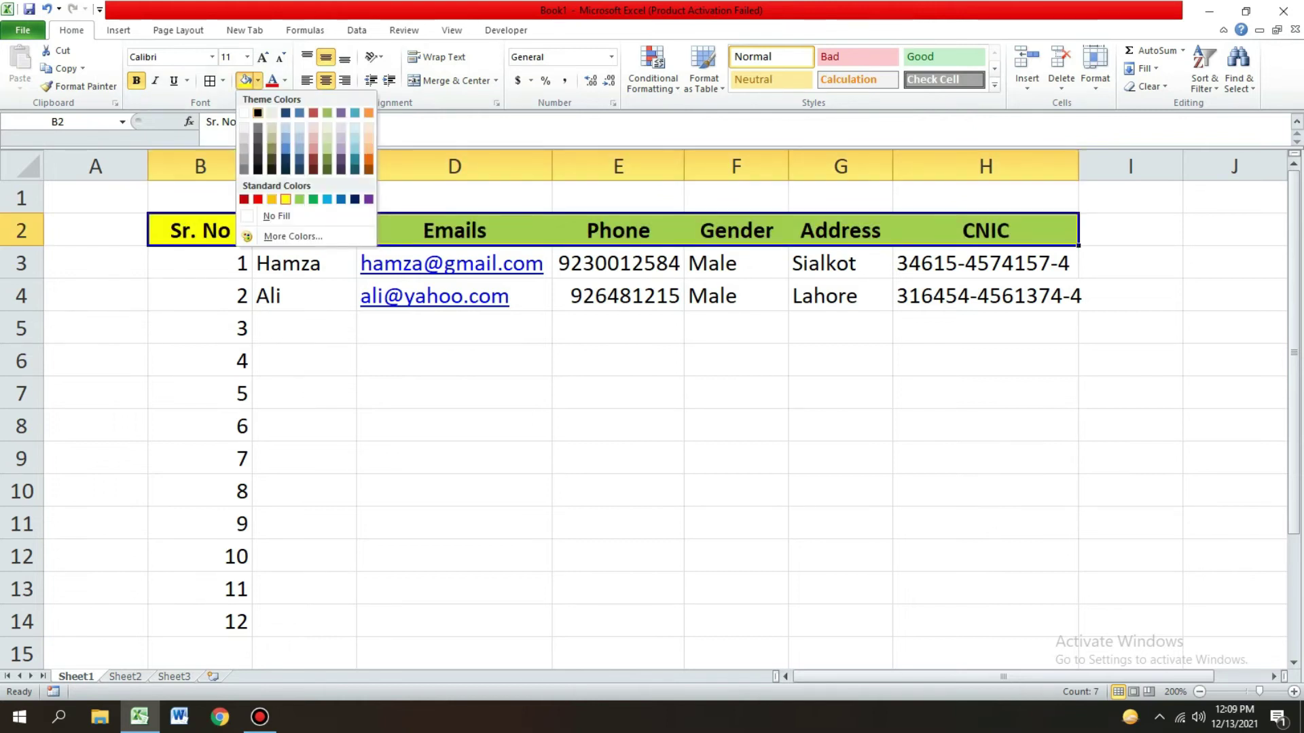
{"action": "key", "text": "Escape"}
{"action": "left_click", "coordinate": [200, 295]}
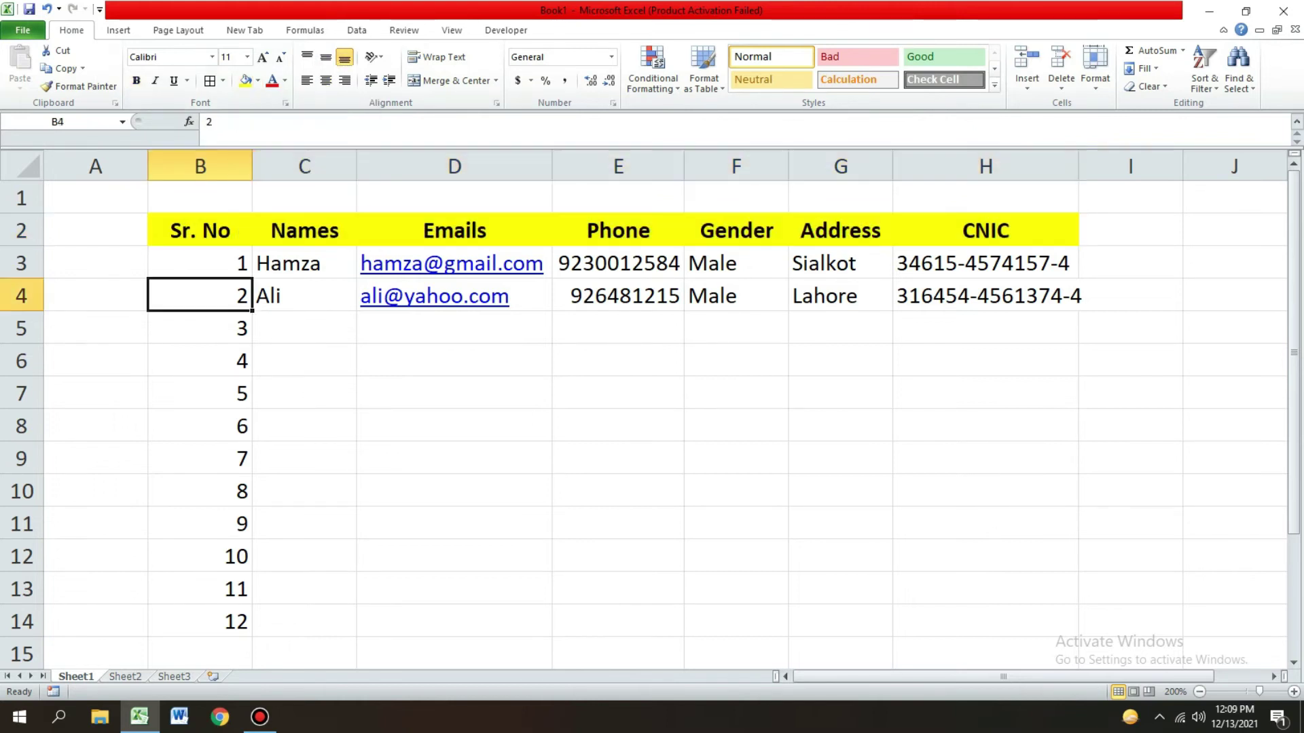
{"action": "mouse_move", "coordinate": [200, 231]}
{"action": "left_mouse_down"}
{"action": "mouse_move", "coordinate": [1019, 557]}
{"action": "mouse_move", "coordinate": [1018, 622]}
{"action": "left_mouse_up"}
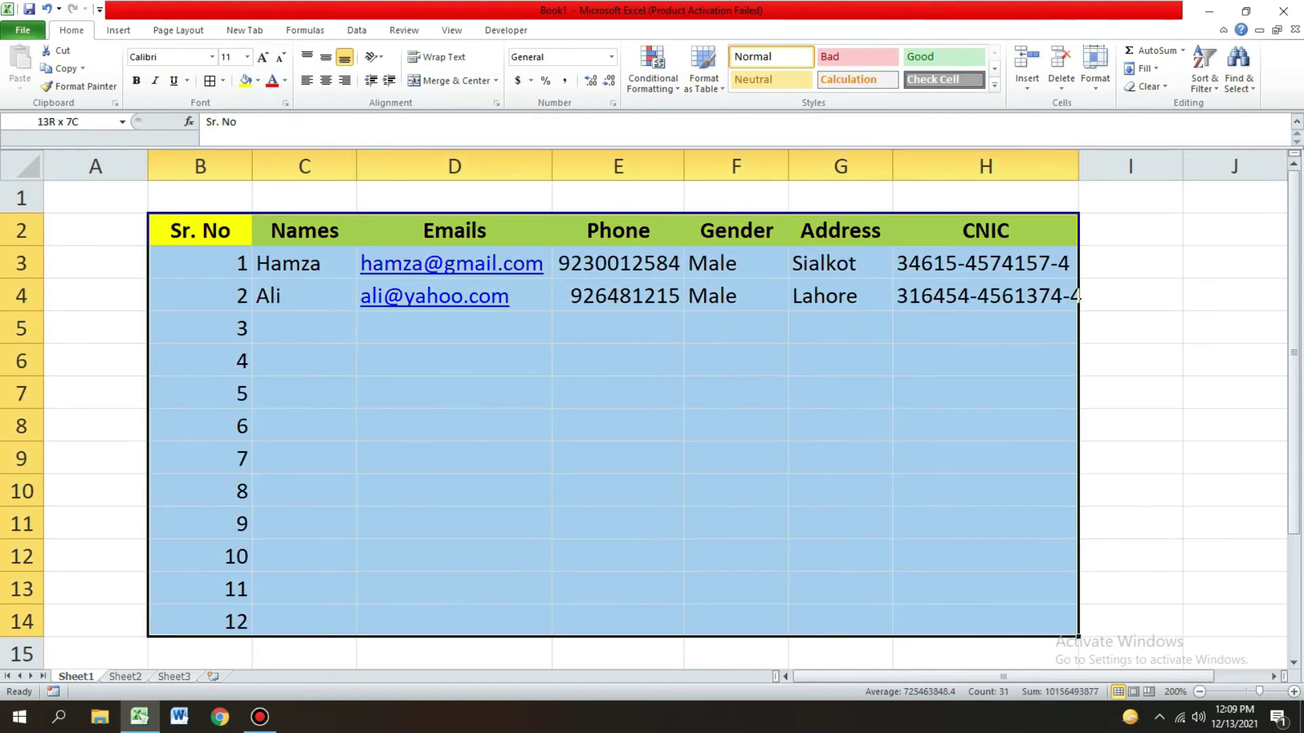
Apply All Borders to B2:H14 and widen column H to fit the CNIC numbers.
{"action": "left_click", "coordinate": [210, 80]}
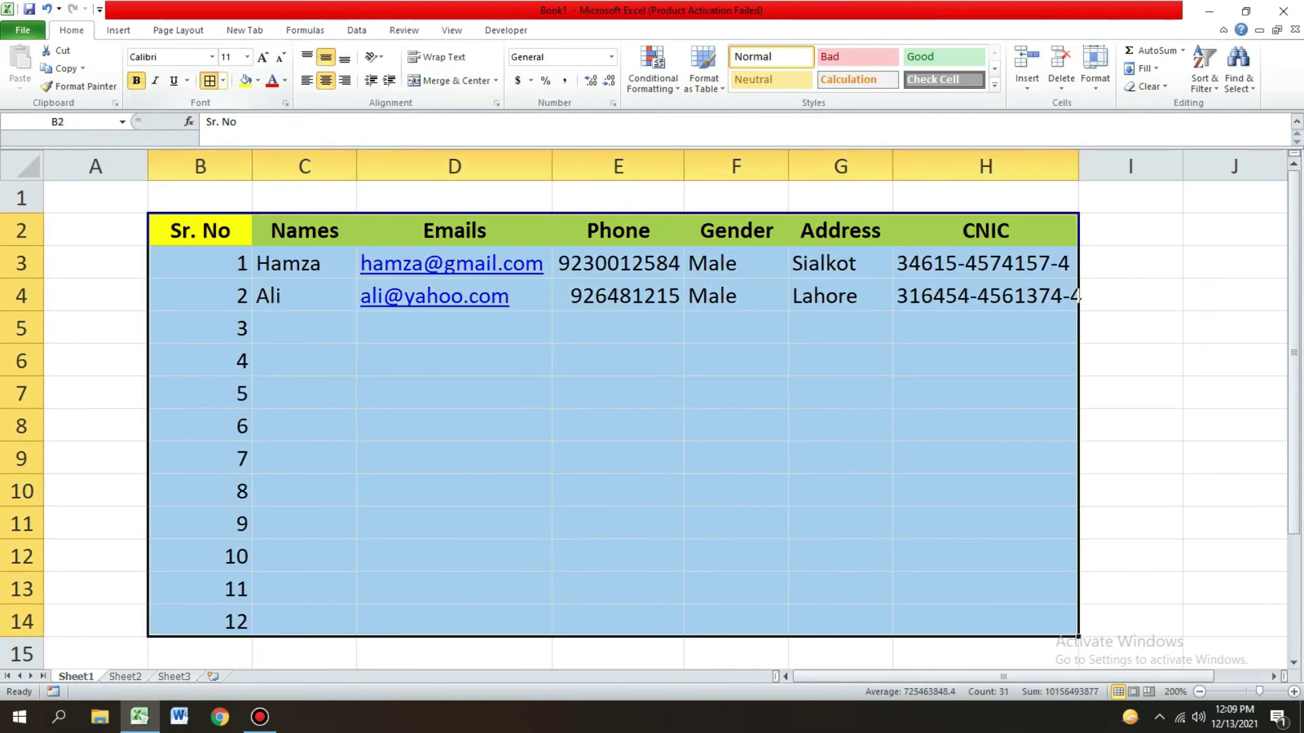
{"action": "left_click", "coordinate": [455, 426]}
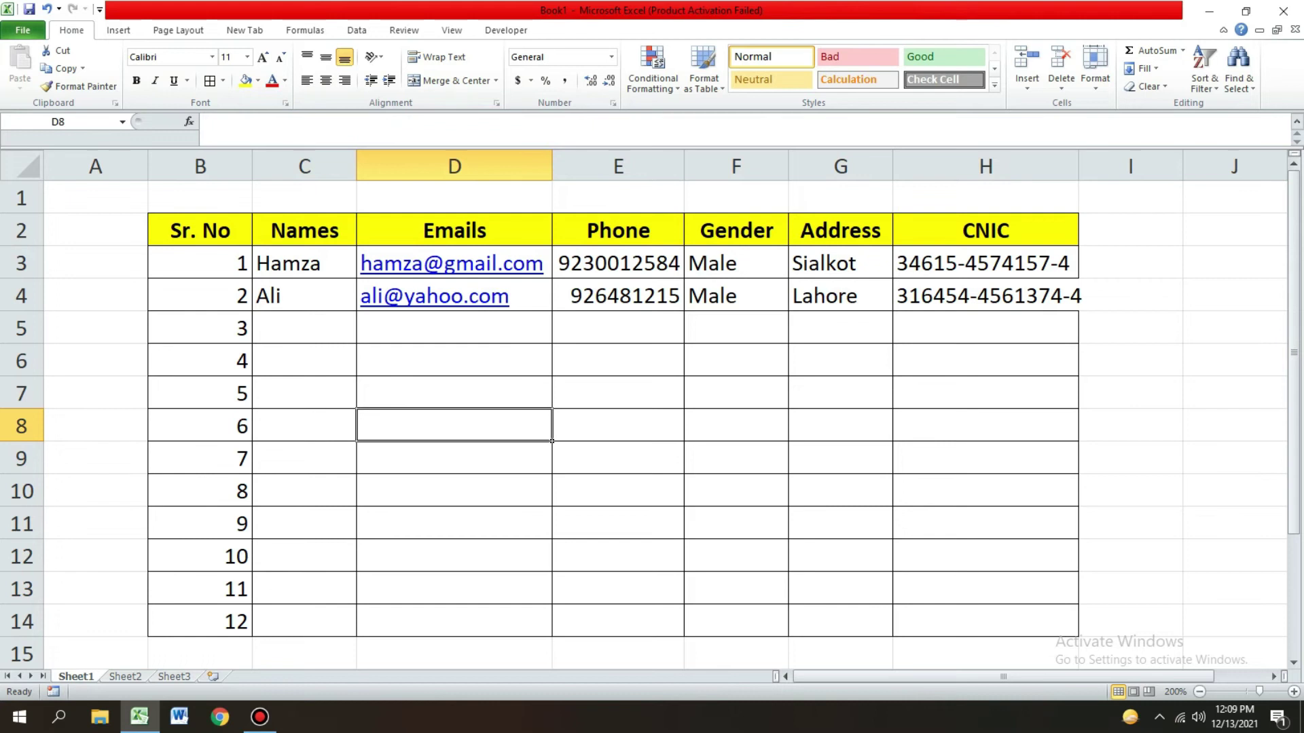
{"action": "left_click", "coordinate": [985, 296]}
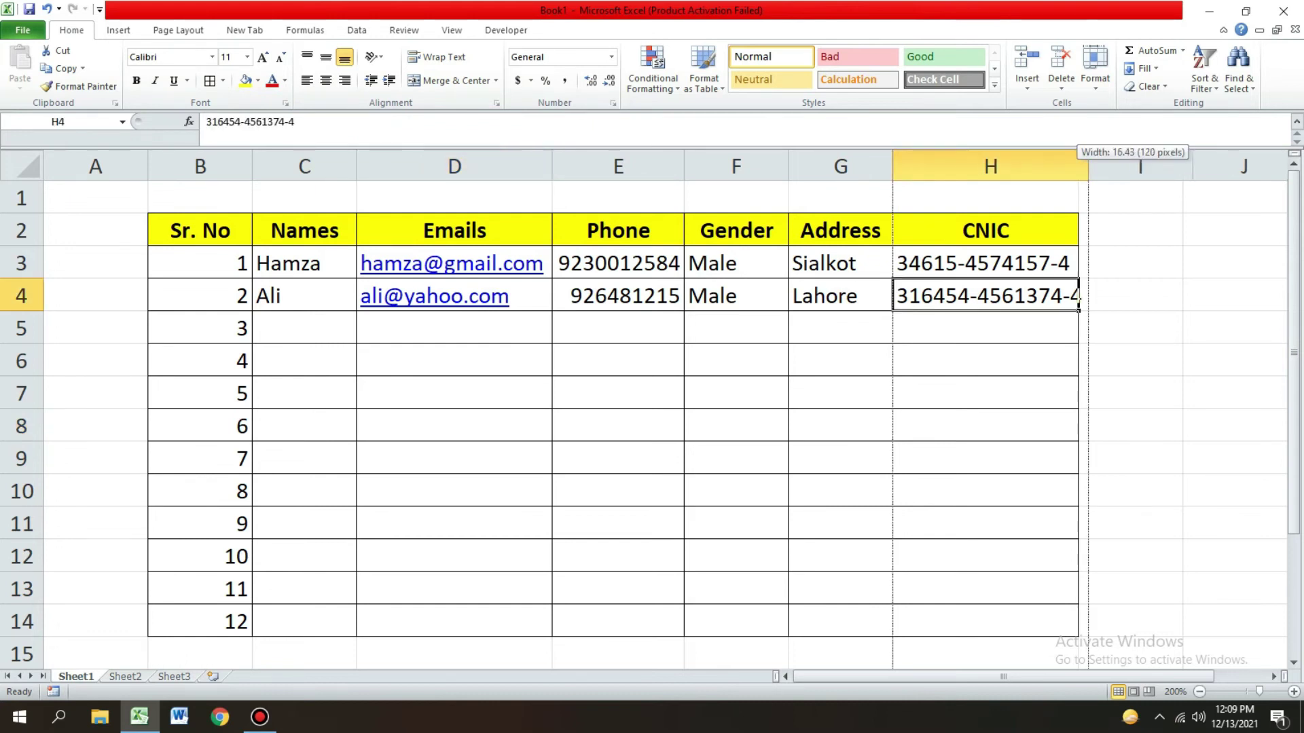
{"action": "left_click_drag", "start_coordinate": [1078, 166], "coordinate": [1090, 167]}
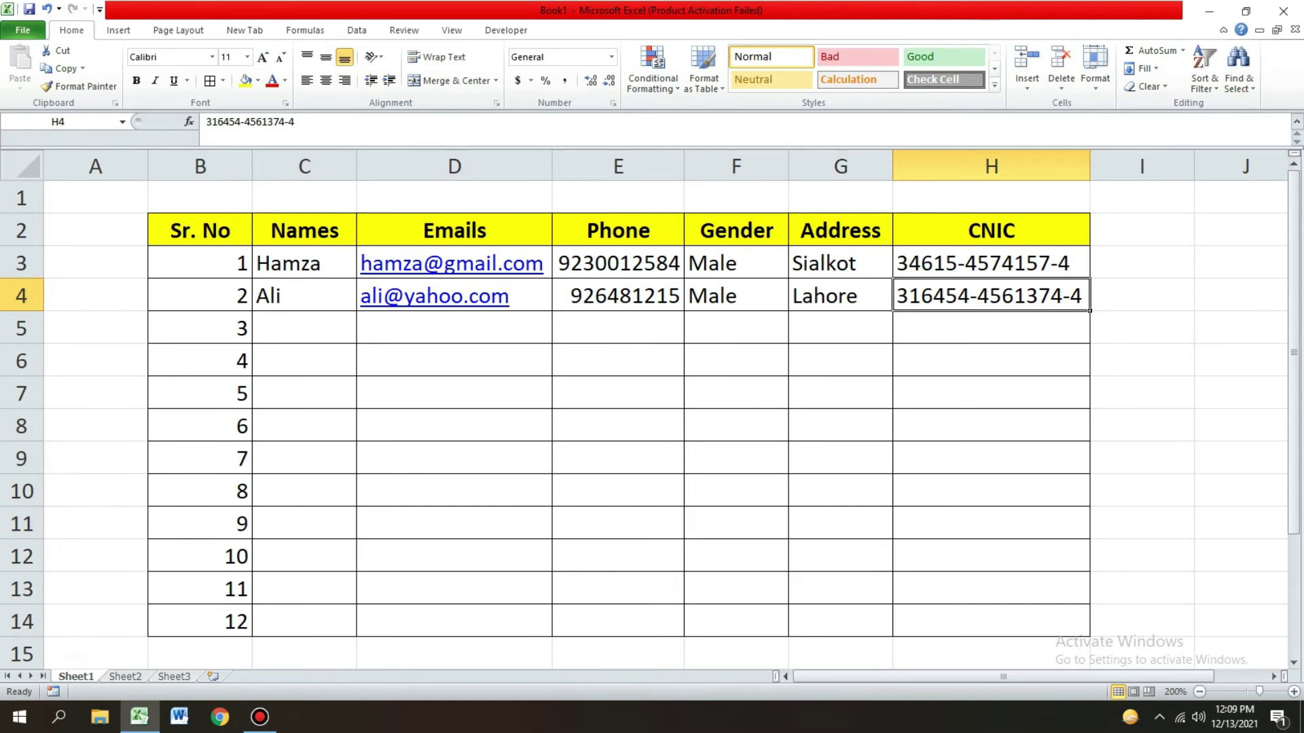
Centre the entries in B3:H14 horizontally and vertically.
{"action": "mouse_move", "coordinate": [201, 263]}
{"action": "left_mouse_down"}
{"action": "mouse_move", "coordinate": [304, 328]}
{"action": "mouse_move", "coordinate": [1080, 621]}
{"action": "left_mouse_up"}
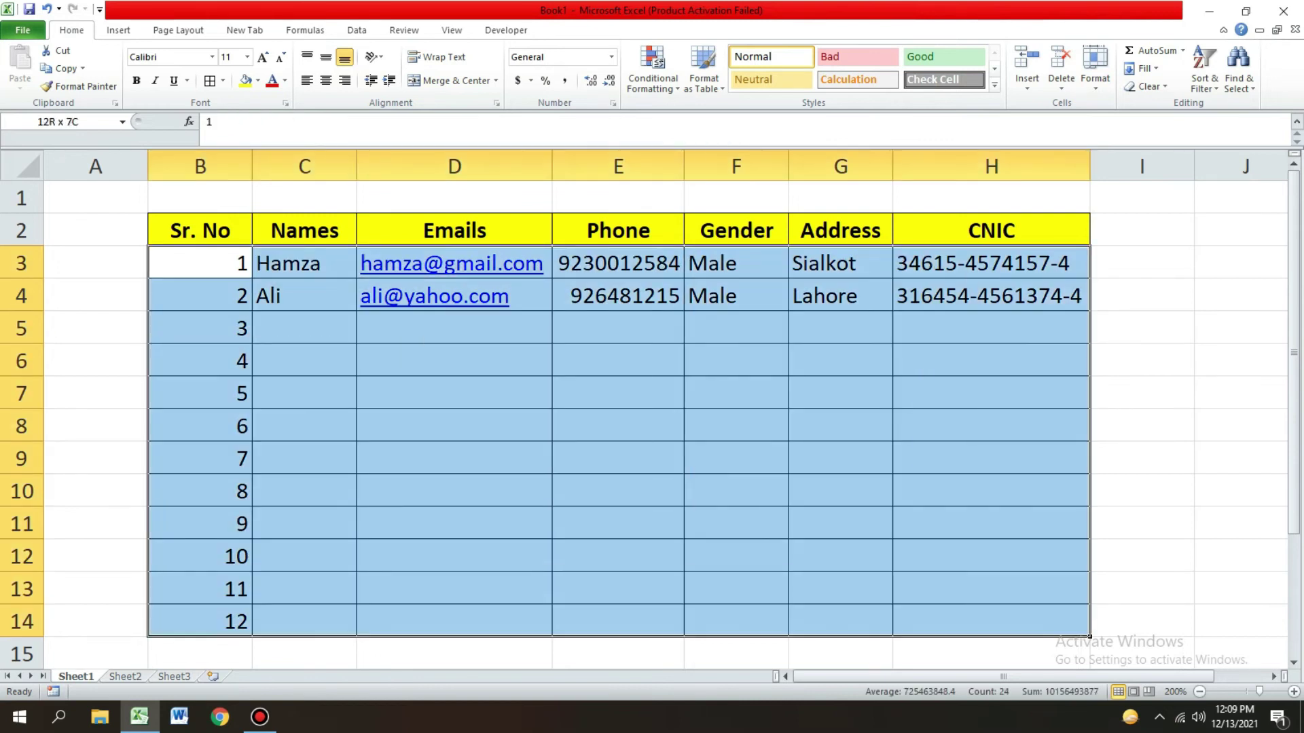
{"action": "left_click", "coordinate": [326, 80]}
{"action": "left_click", "coordinate": [326, 56]}
{"action": "left_click", "coordinate": [618, 457]}
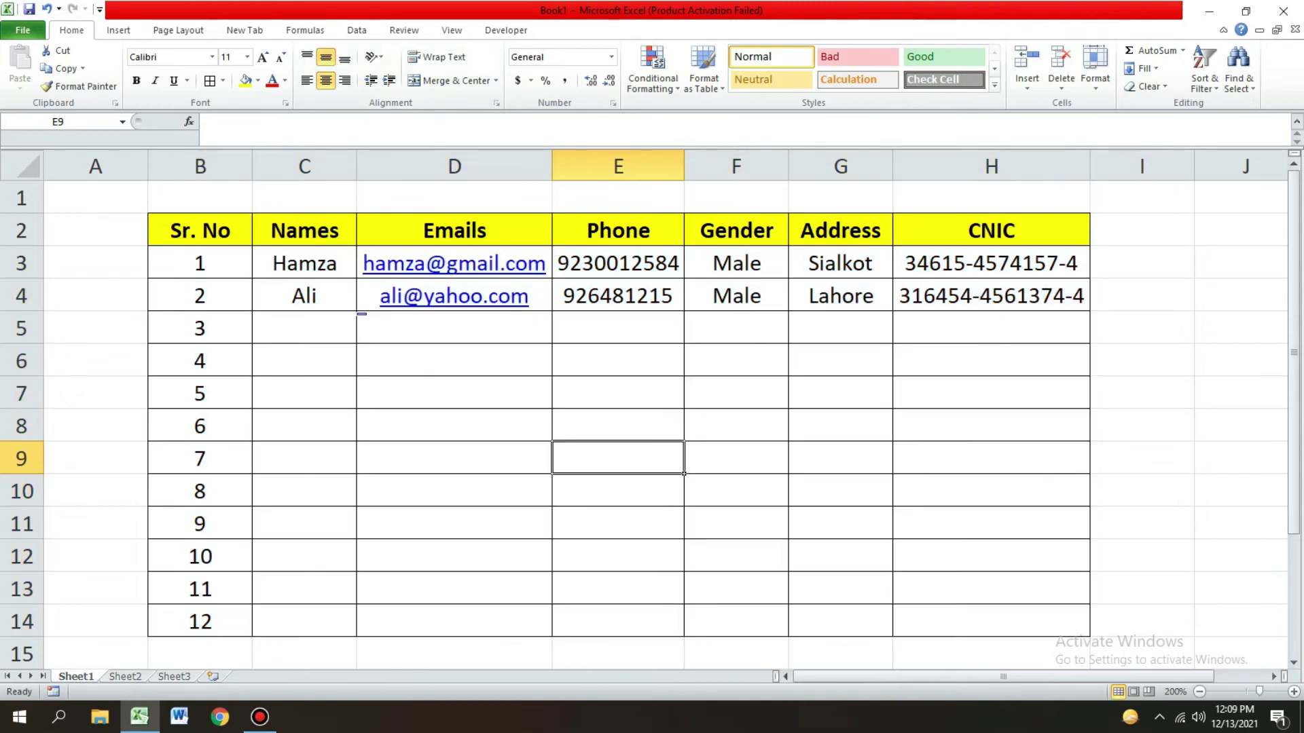
Type the title 'Al-Khaliq Foundation' in cell B1.
{"action": "left_click_drag", "start_coordinate": [200, 198], "coordinate": [992, 198]}
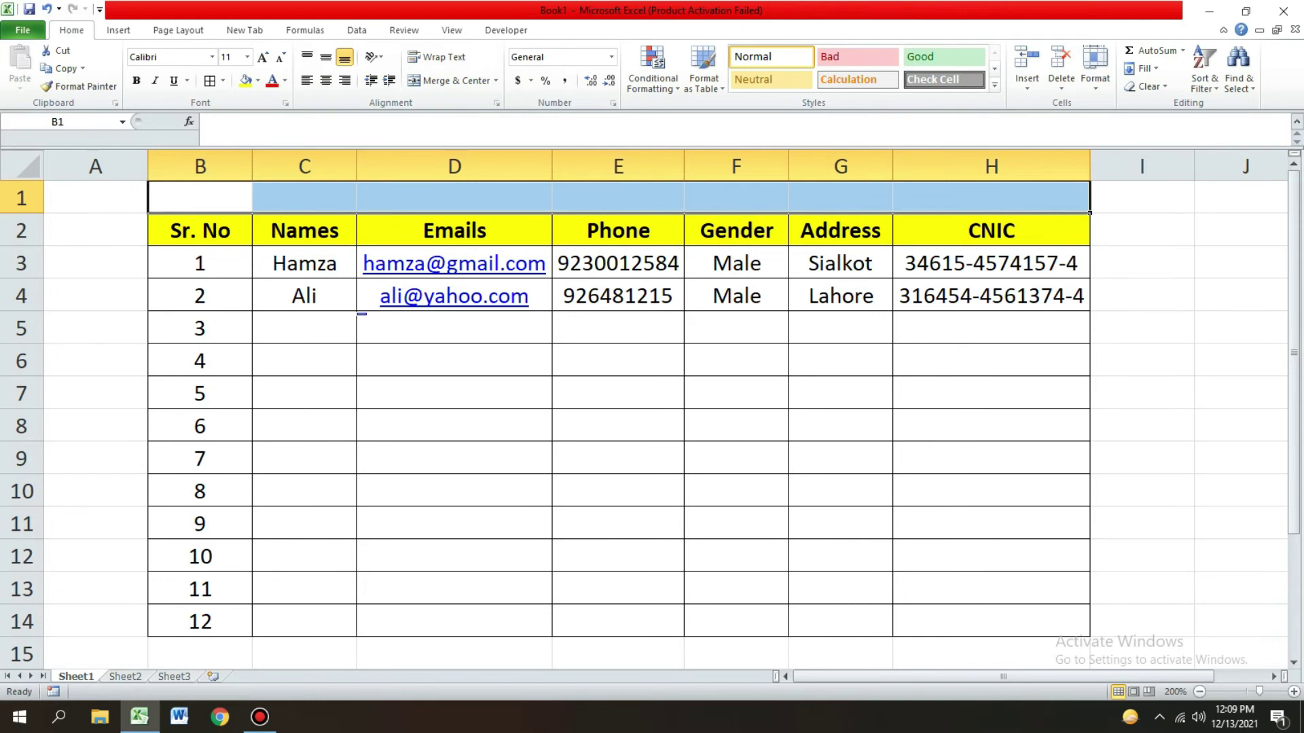
{"action": "left_click", "coordinate": [200, 198]}
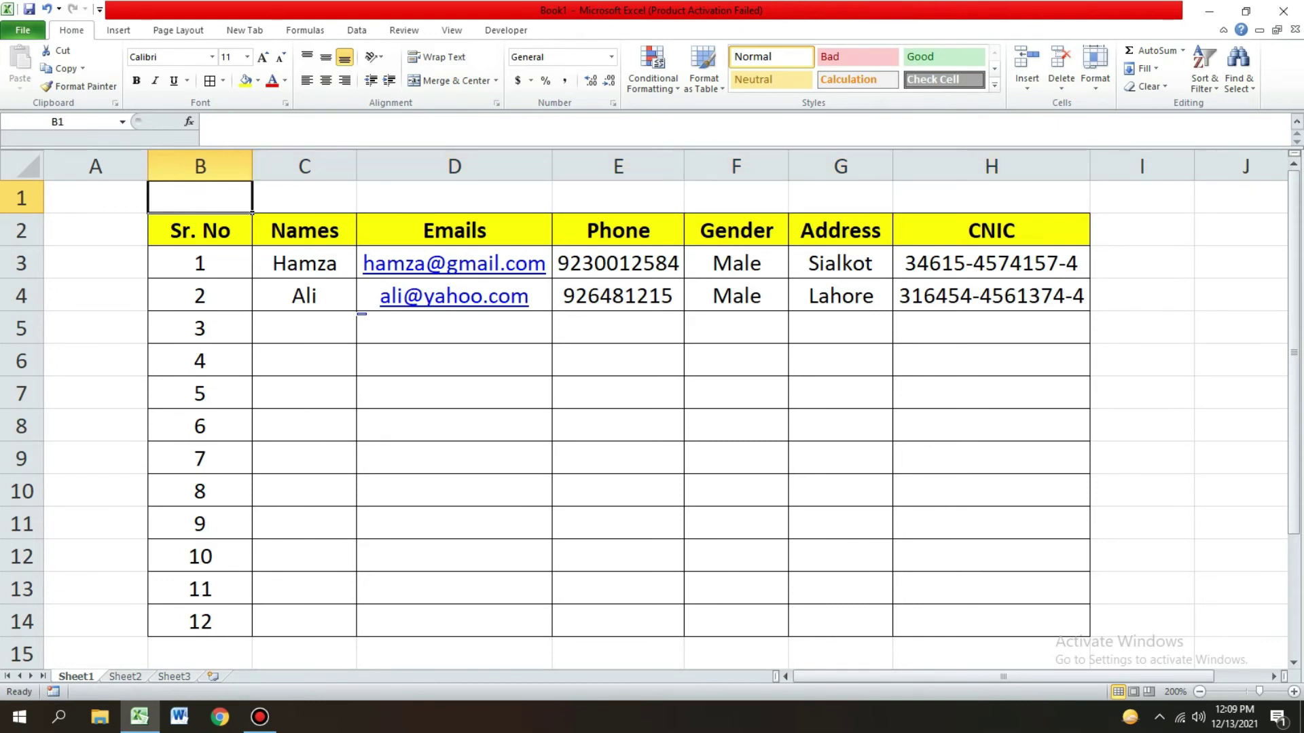
{"action": "type", "text": "Al-Khaliq Foundation"}
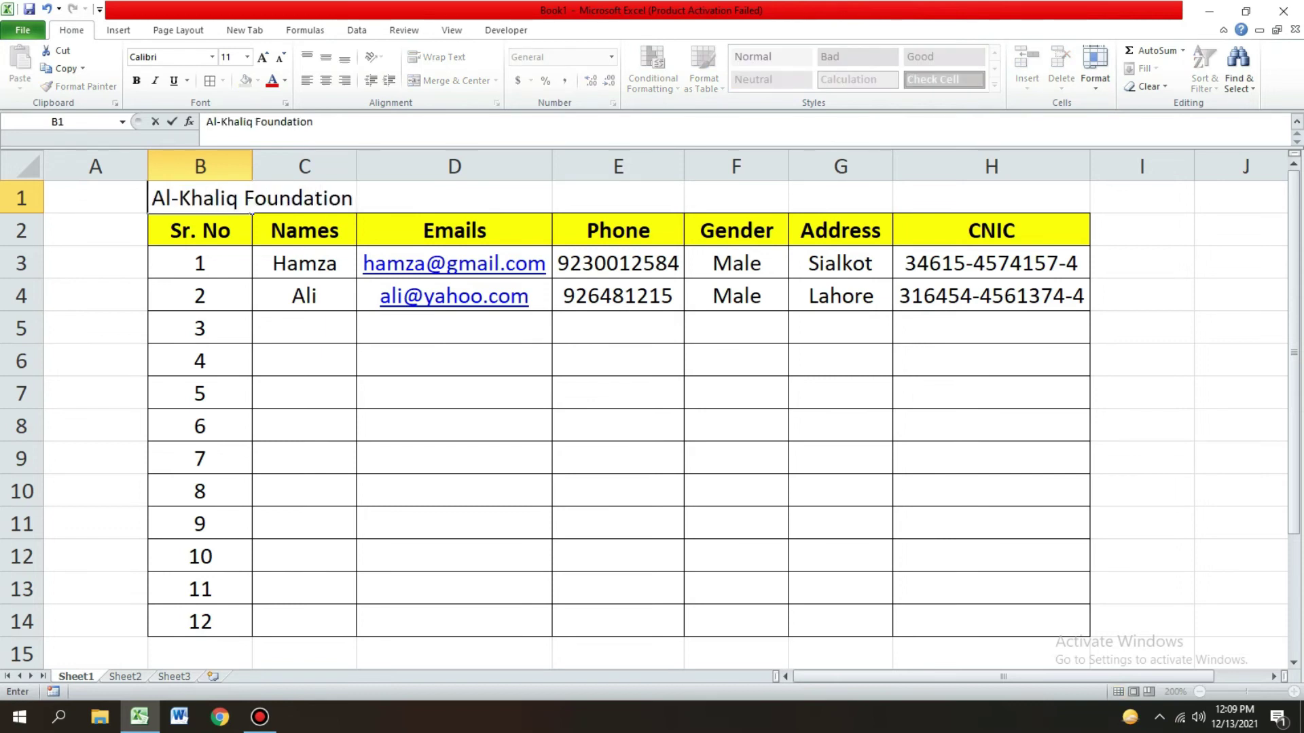
{"action": "left_click", "coordinate": [304, 490]}
Merge and centre the title across B1:H1.
{"action": "left_click", "coordinate": [200, 197]}
{"action": "left_click", "coordinate": [991, 198]}
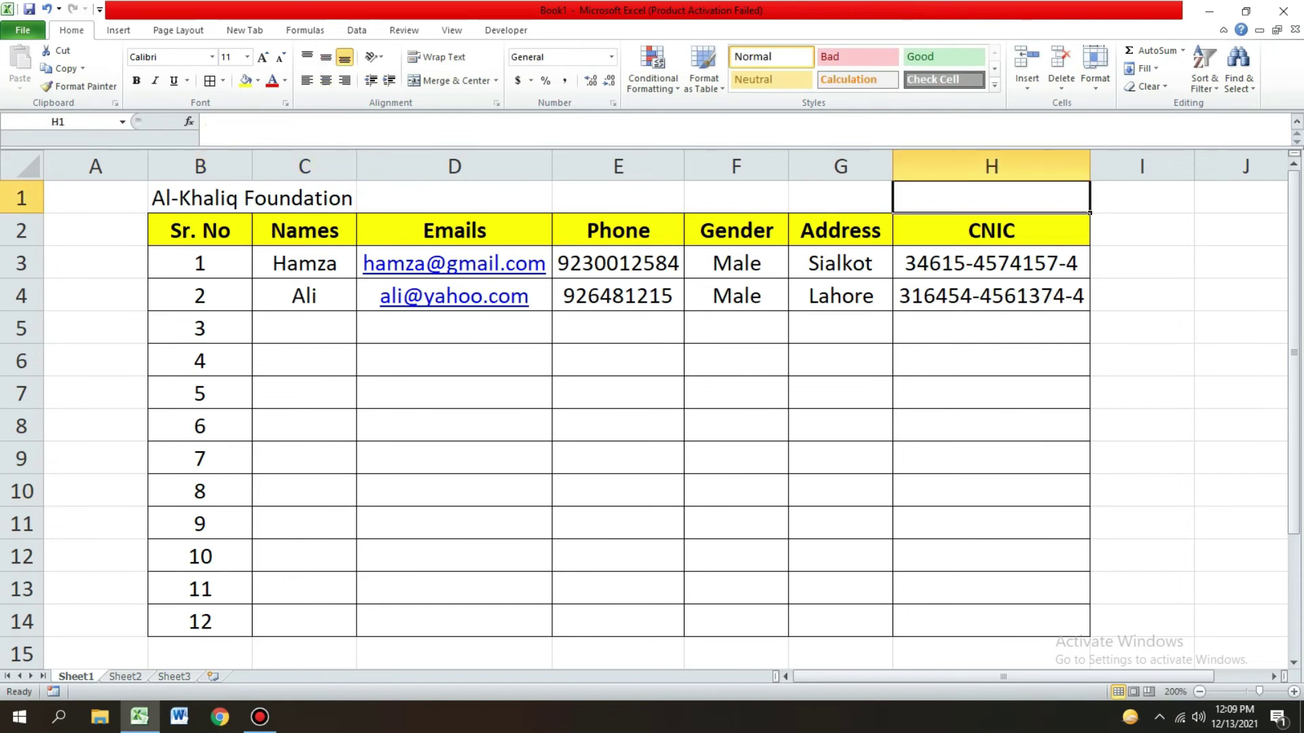
{"action": "left_click_drag", "start_coordinate": [199, 197], "coordinate": [990, 197]}
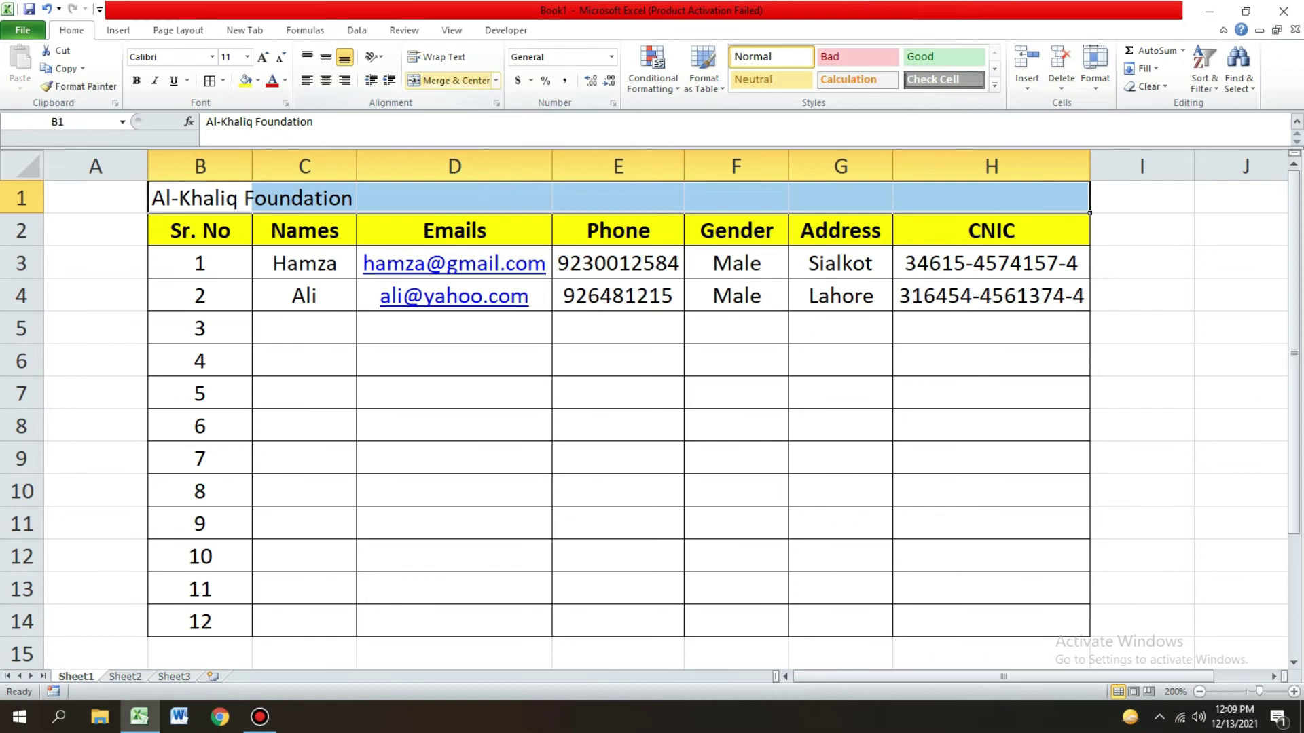
{"action": "left_click", "coordinate": [434, 80]}
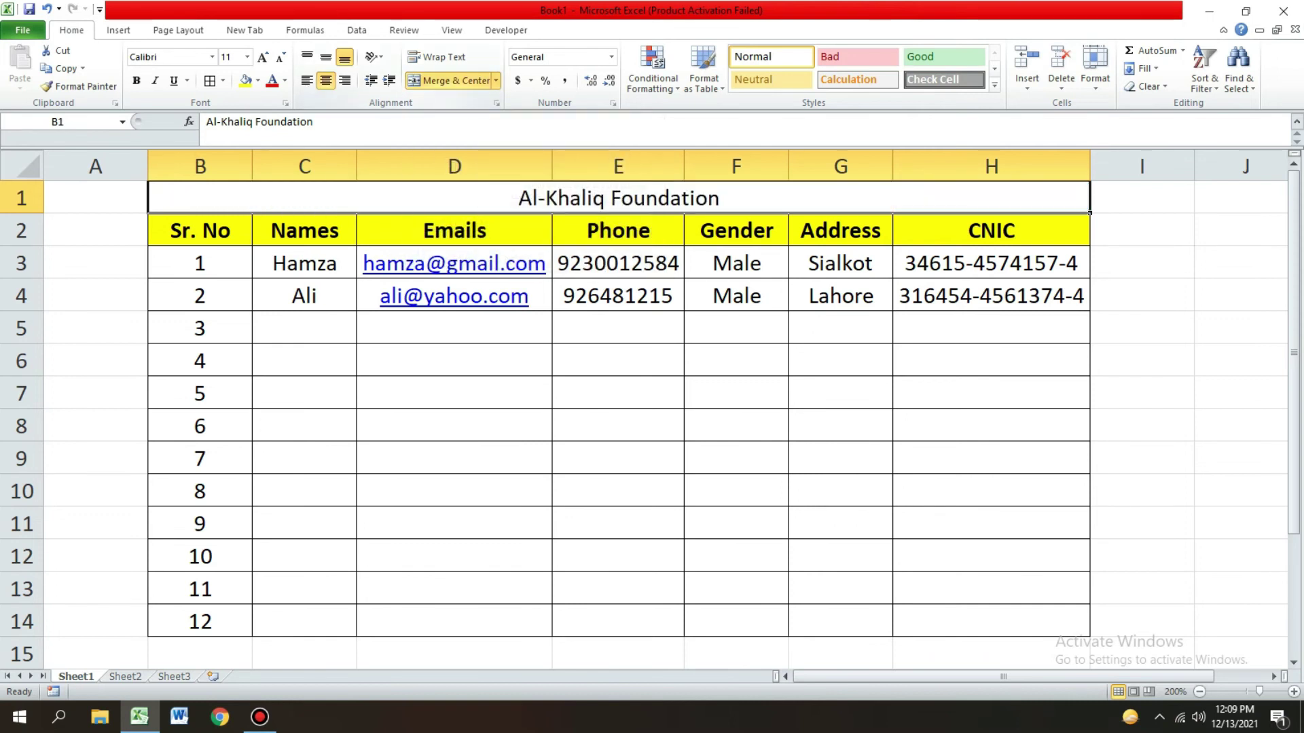
{"action": "left_click", "coordinate": [618, 425]}
Make the title bold and increase its font size twice to 14 pt.
{"action": "left_click", "coordinate": [618, 197]}
{"action": "left_click", "coordinate": [136, 80]}
{"action": "left_click", "coordinate": [262, 57]}
{"action": "left_click", "coordinate": [262, 57]}
{"action": "left_click", "coordinate": [618, 466]}
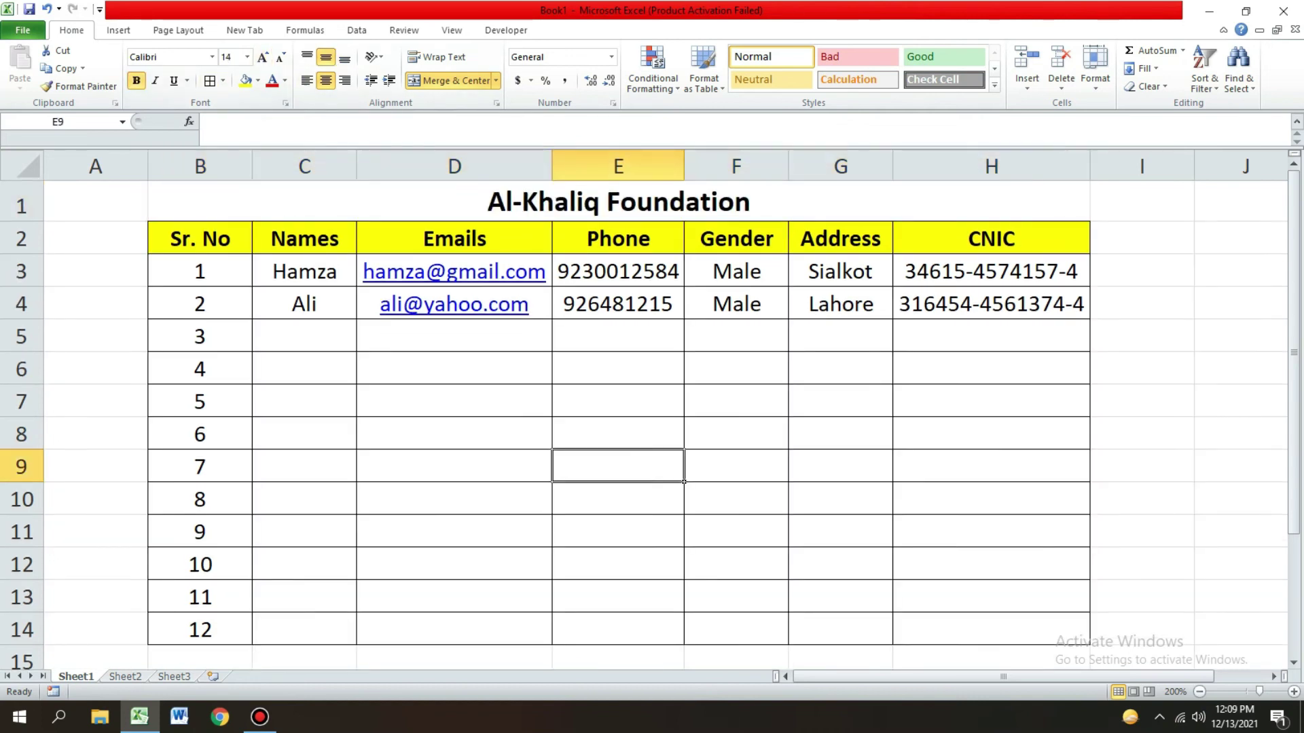
{"action": "left_click_drag", "start_coordinate": [304, 336], "coordinate": [1073, 640]}
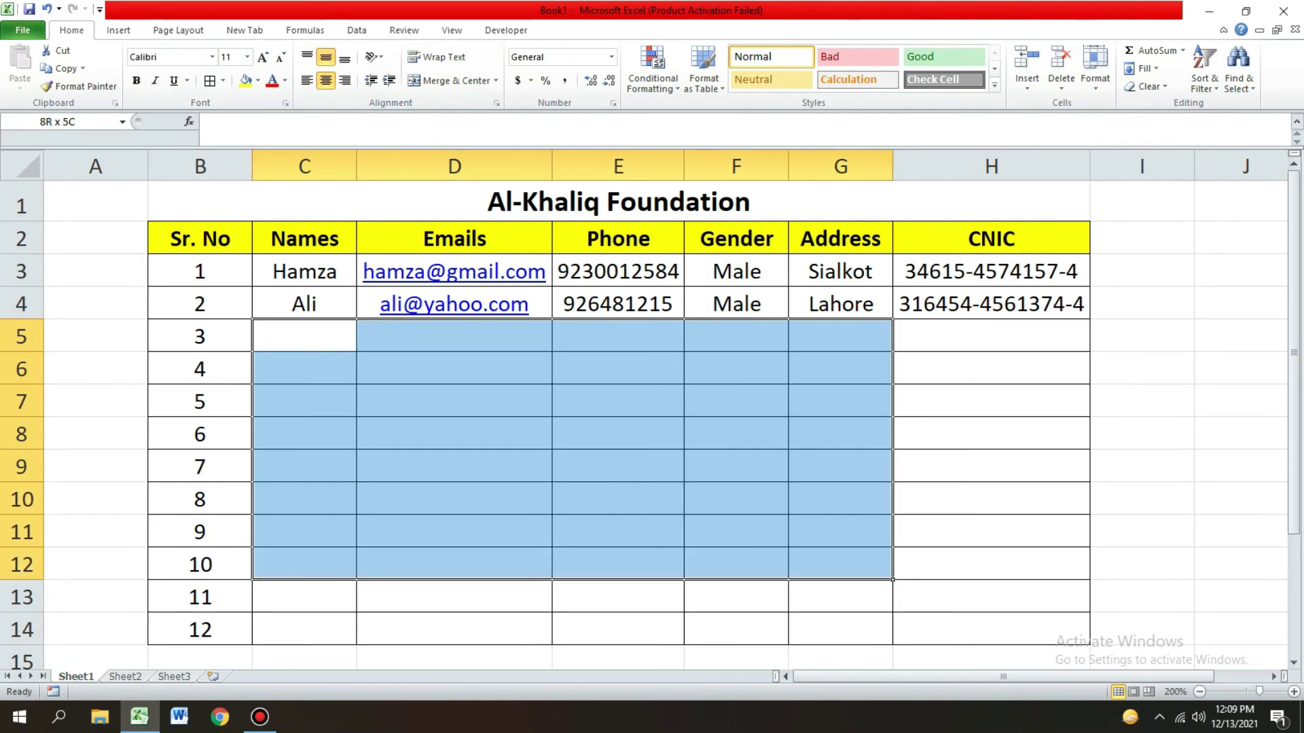
Deselect the cells and move to Sheet2 with Ctrl+Page Down.
{"action": "left_click", "coordinate": [454, 563]}
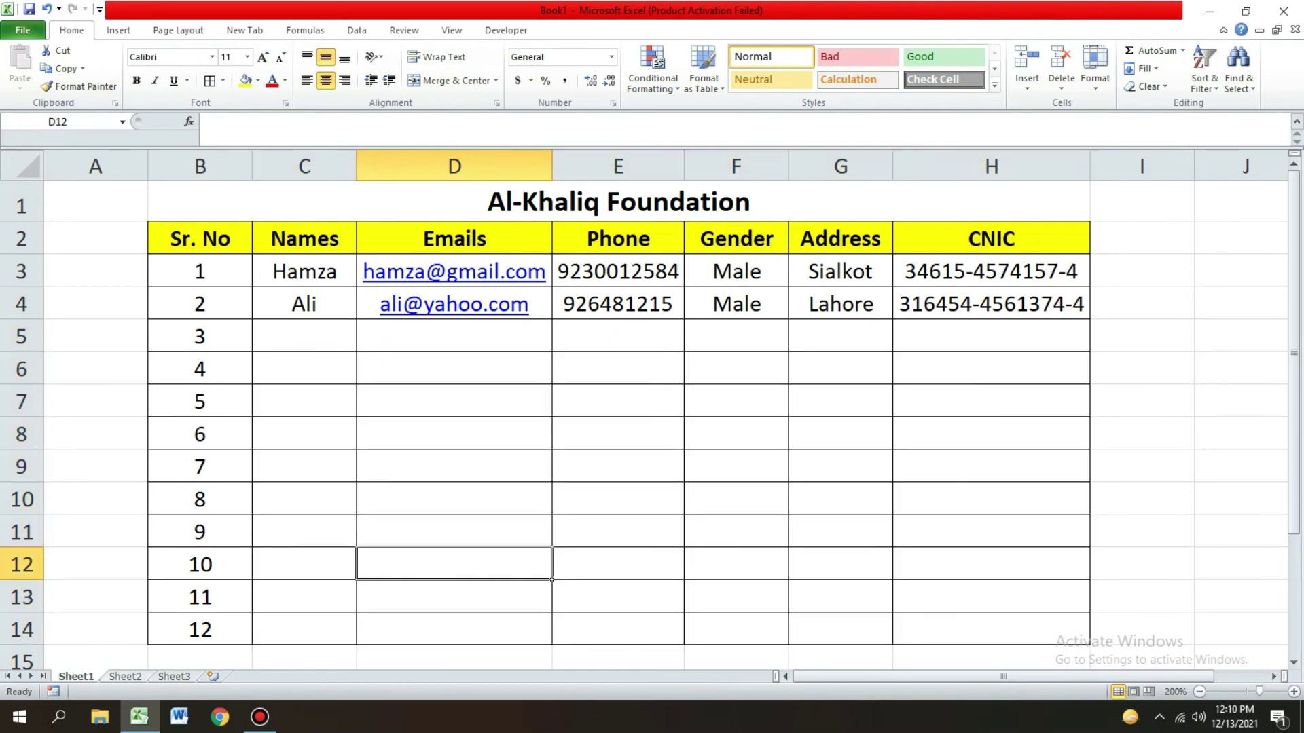
{"action": "key", "text": "ctrl+Page_Down"}
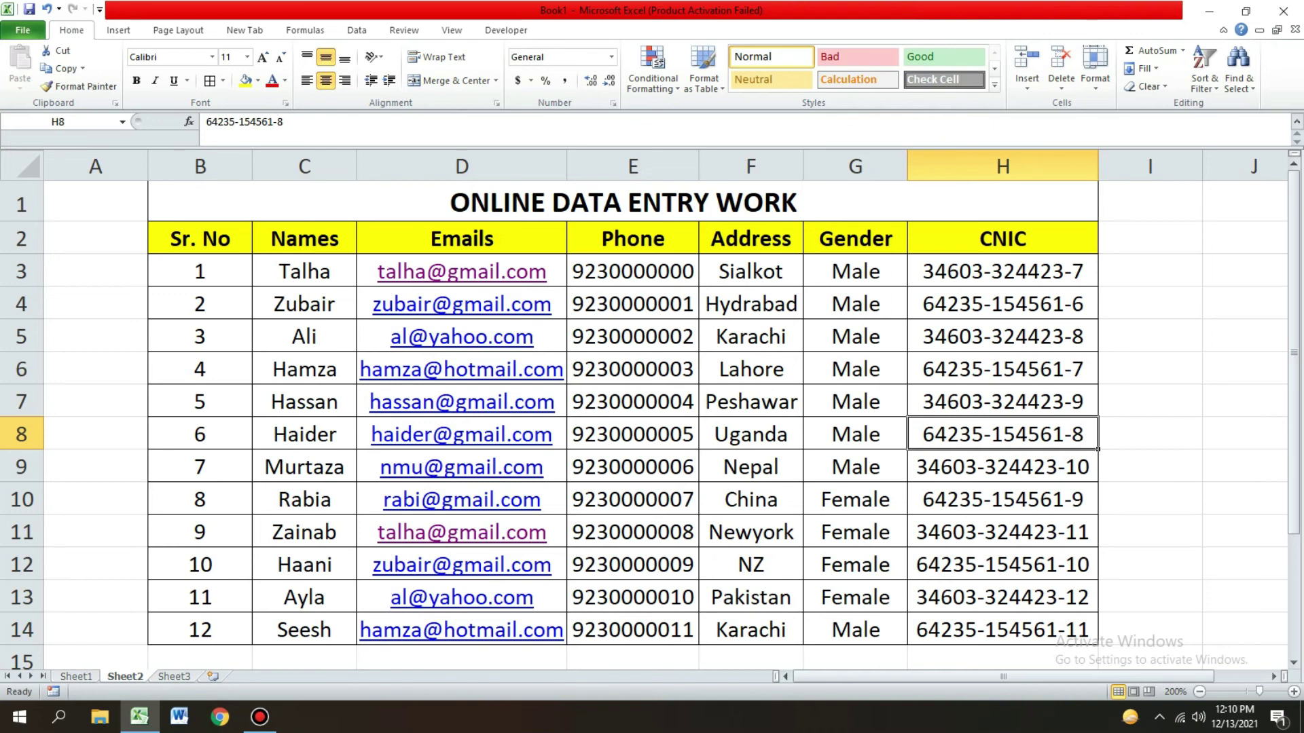
Save the workbook to the Desktop as client1.
{"action": "left_click", "coordinate": [22, 30]}
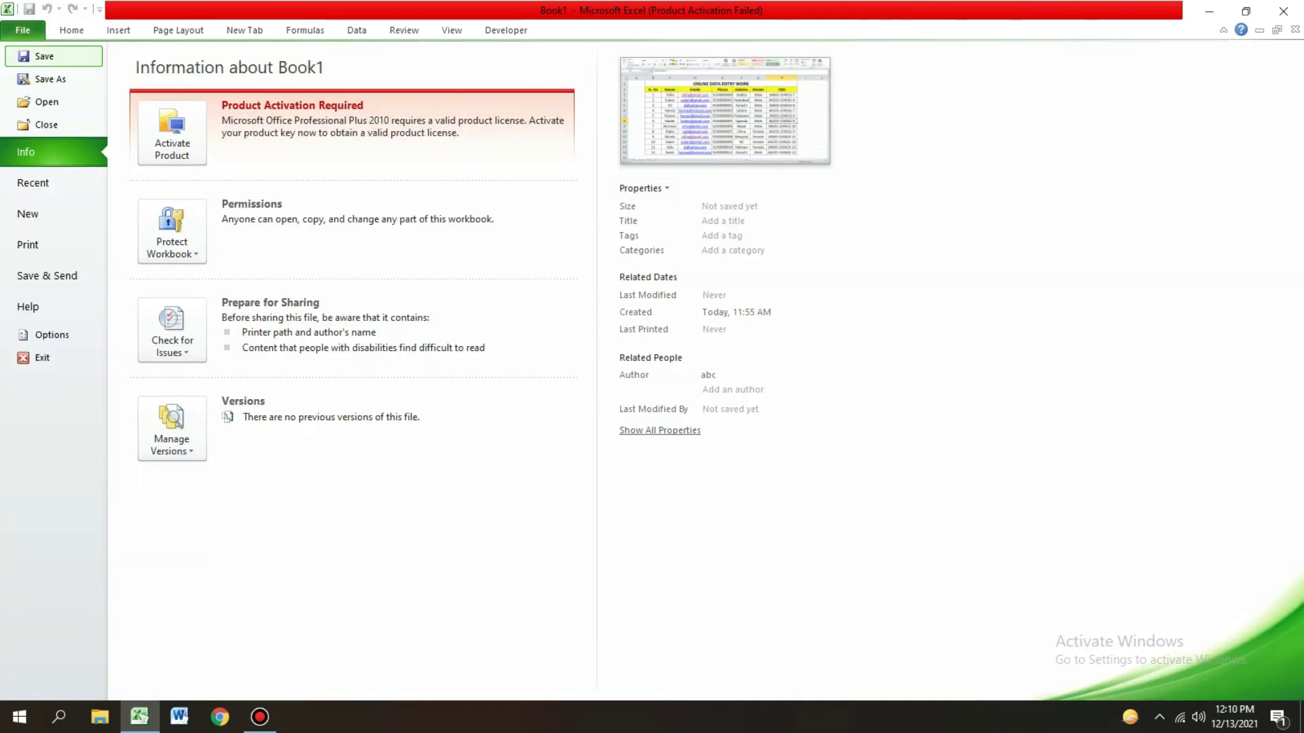
{"action": "left_click", "coordinate": [28, 56]}
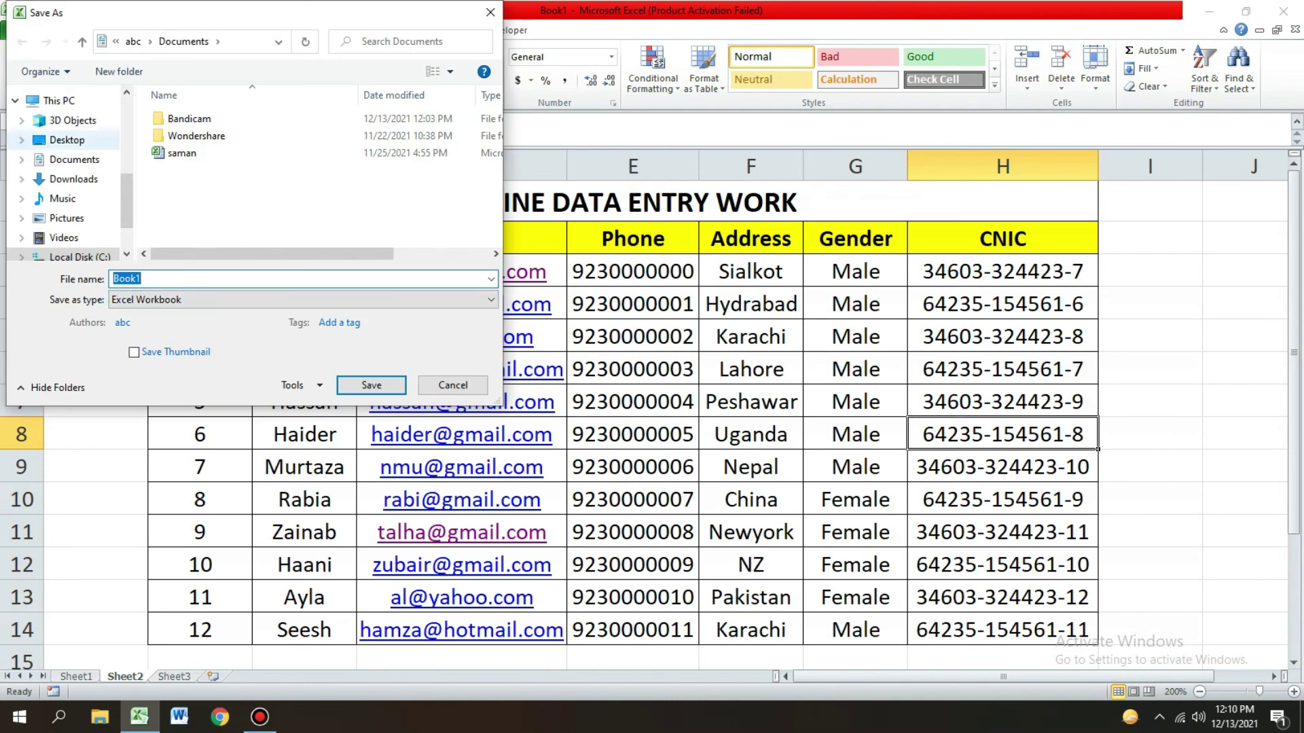
{"action": "left_click", "coordinate": [66, 140]}
{"action": "type", "text": "client1"}
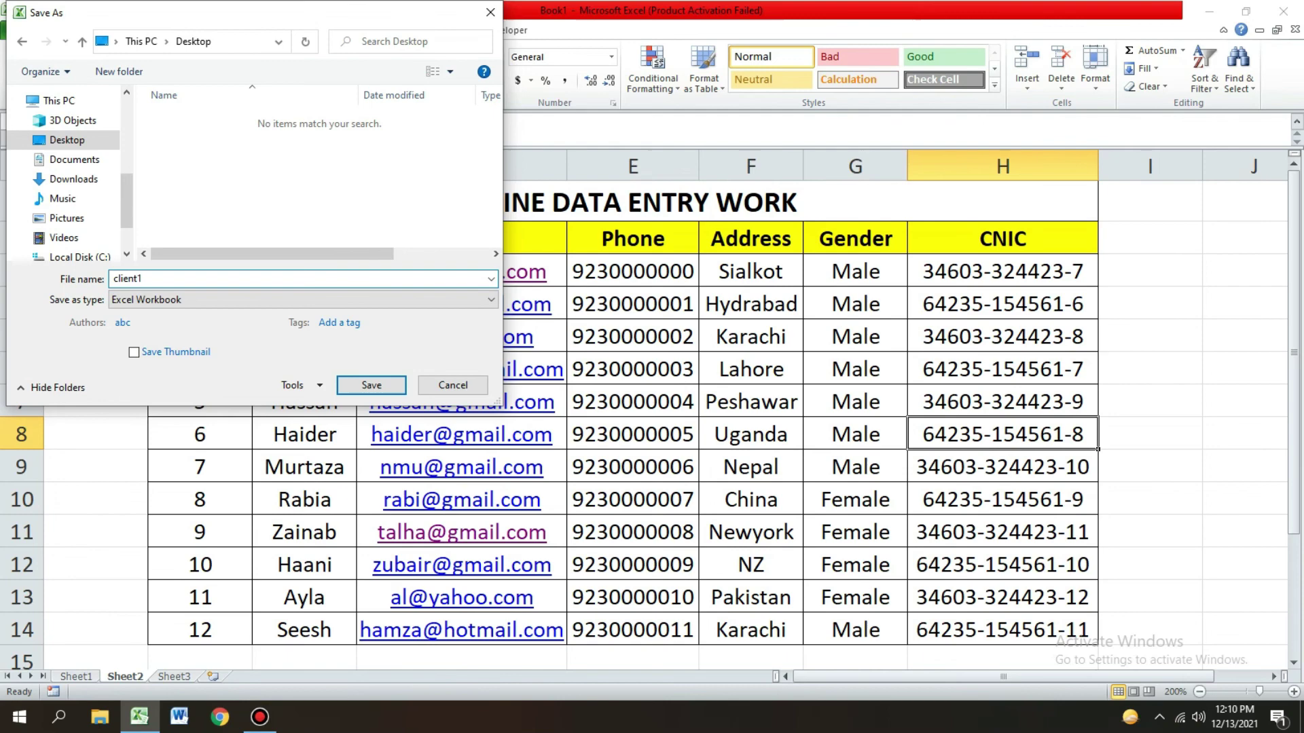
{"action": "left_click", "coordinate": [372, 385]}
Show the desktop and refresh it so the client1 file appears.
{"action": "key", "text": "super+d"}
{"action": "right_click", "coordinate": [693, 353]}
{"action": "left_click", "coordinate": [734, 401]}
{"action": "left_click", "coordinate": [390, 428]}
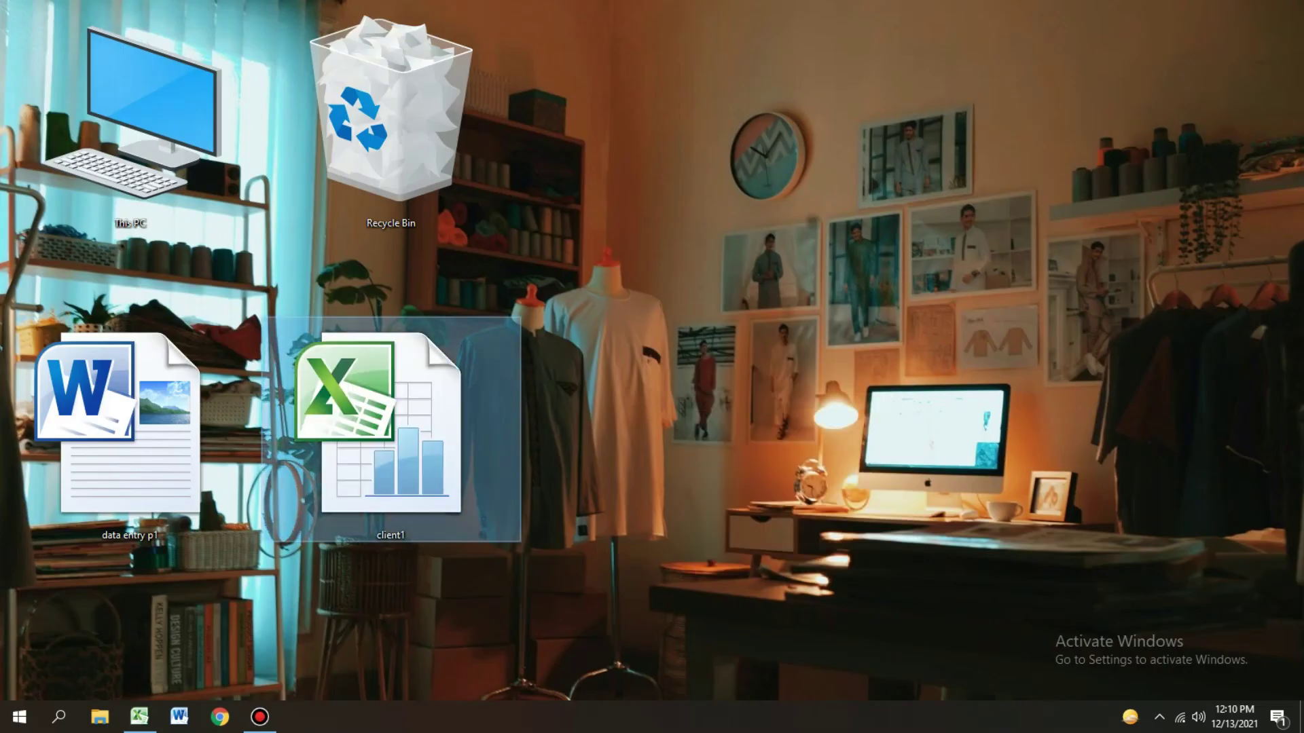